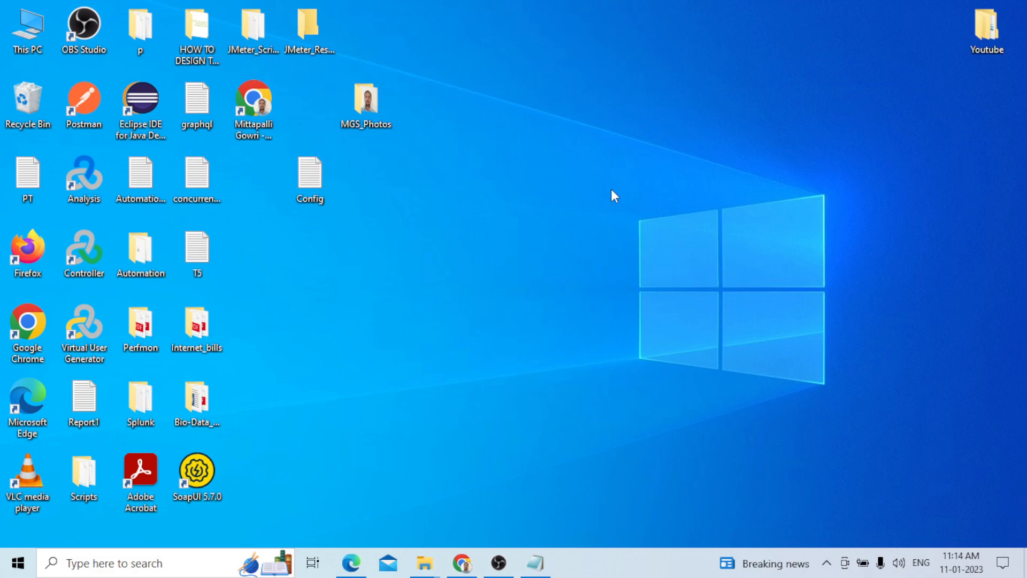
Open the Notepad notes and highlight the title, the topic list and the definition of functions
left_click(540, 565)
left_click(937, 127)
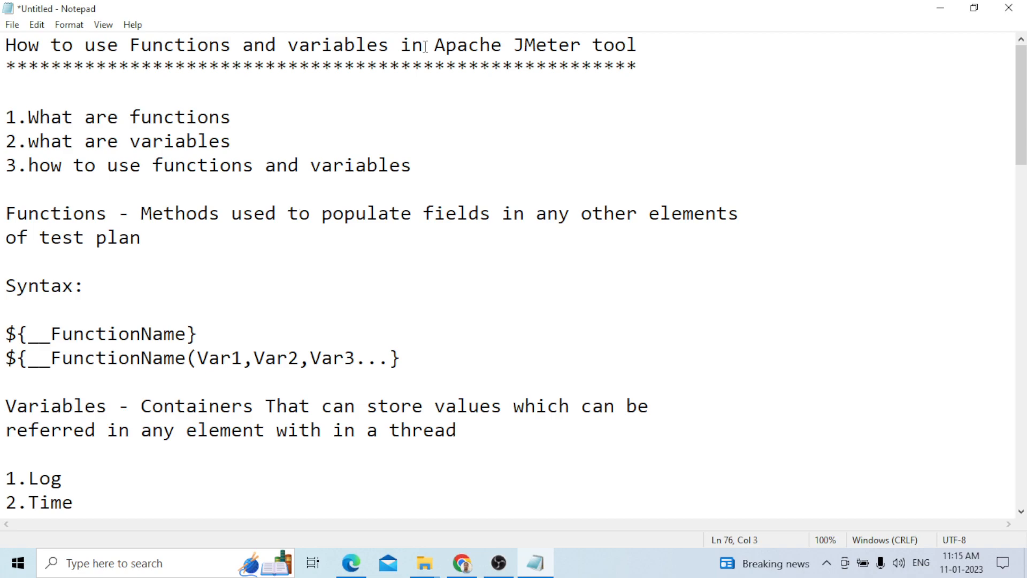
left_click(659, 45)
left_click_drag(659, 45, 4, 48)
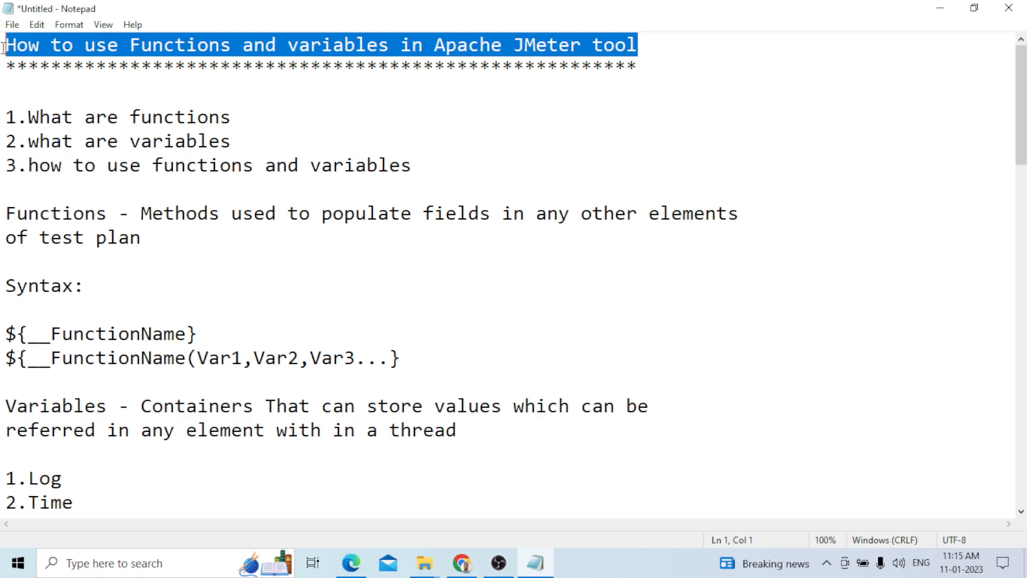
left_click(177, 88)
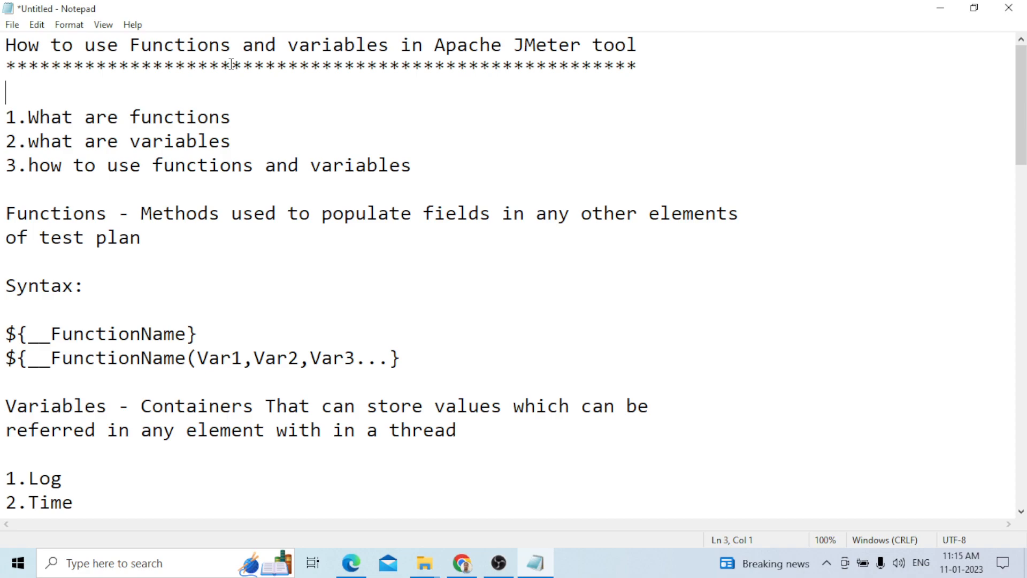
left_click_drag(29, 118, 234, 123)
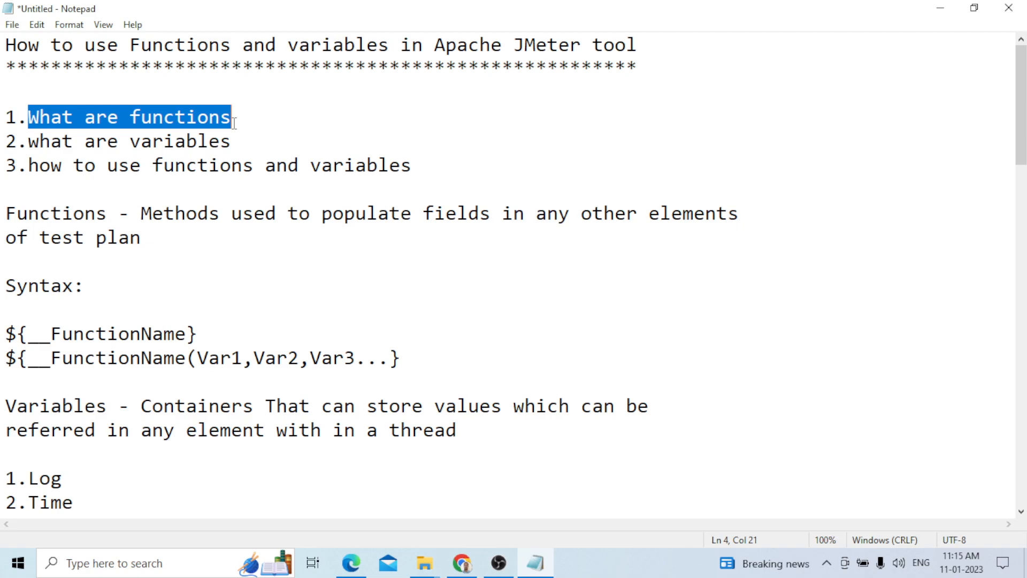
left_click(428, 167)
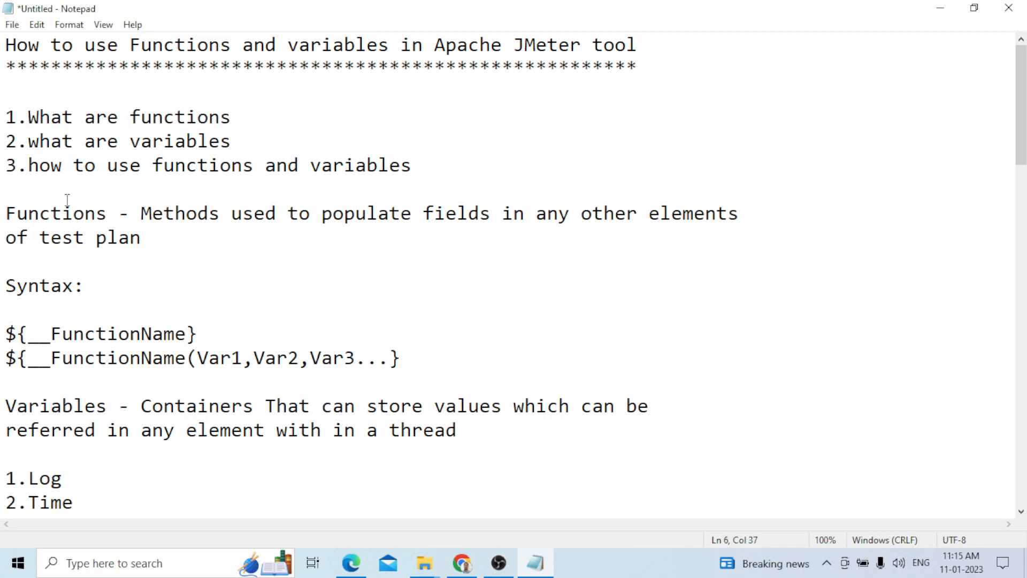
double_click(67, 200)
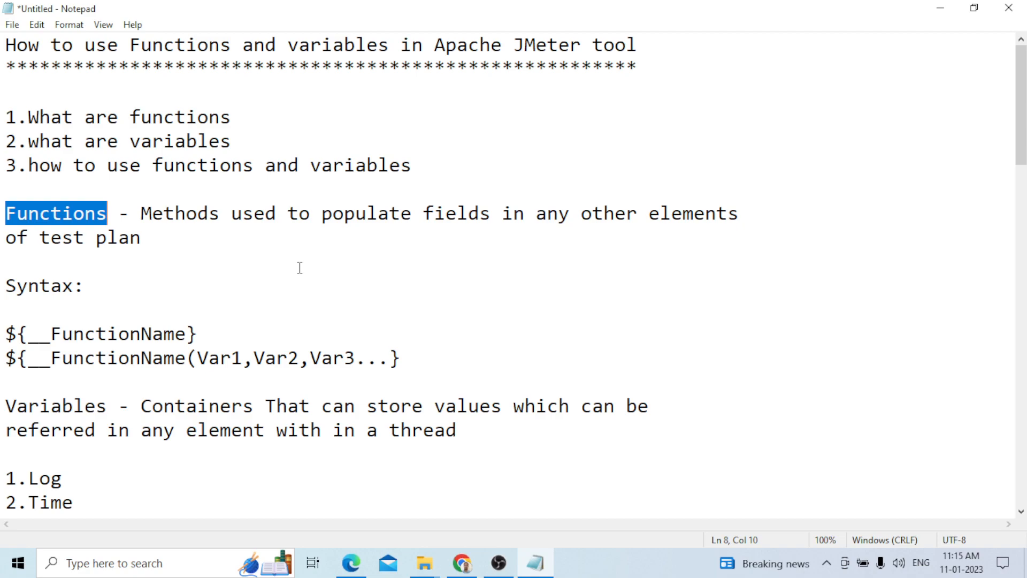
left_click(155, 241)
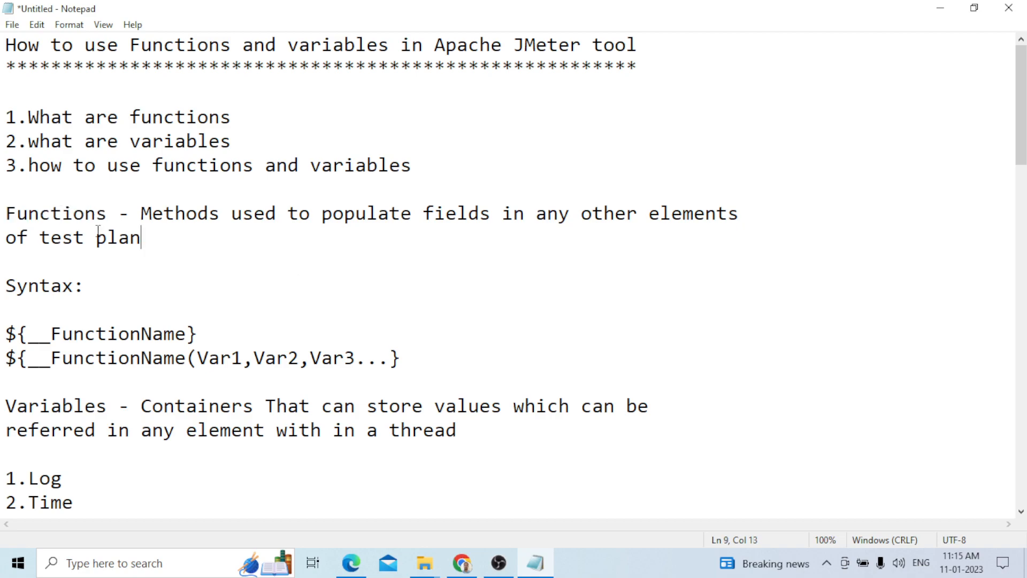
Scroll through the notes, highlighting the function syntax lines and the definition of variables
double_click(91, 214)
left_click(84, 214)
scroll(327, 214, "down", 1)
left_click(327, 215)
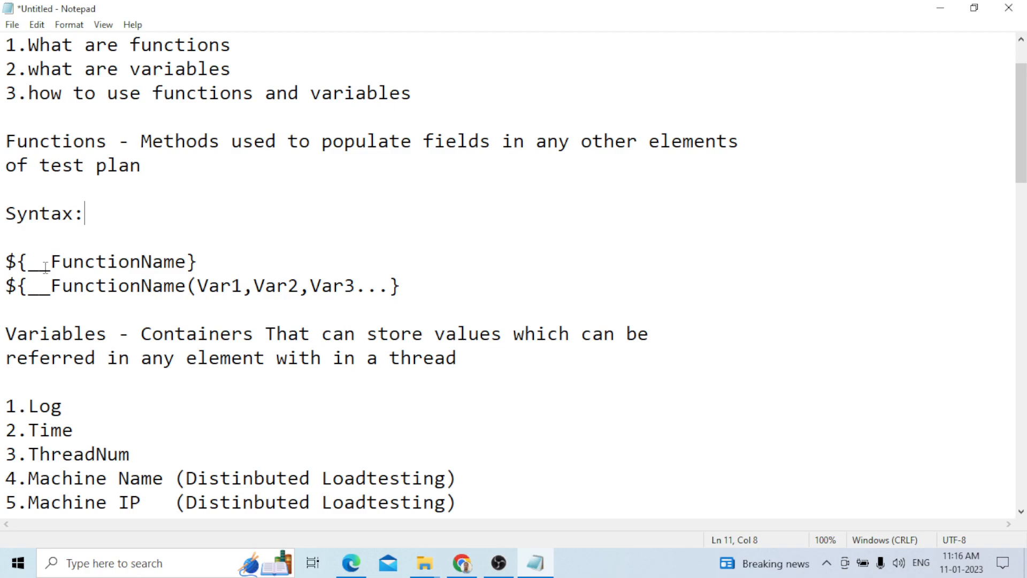
left_click(206, 262)
left_click_drag(207, 262, 7, 262)
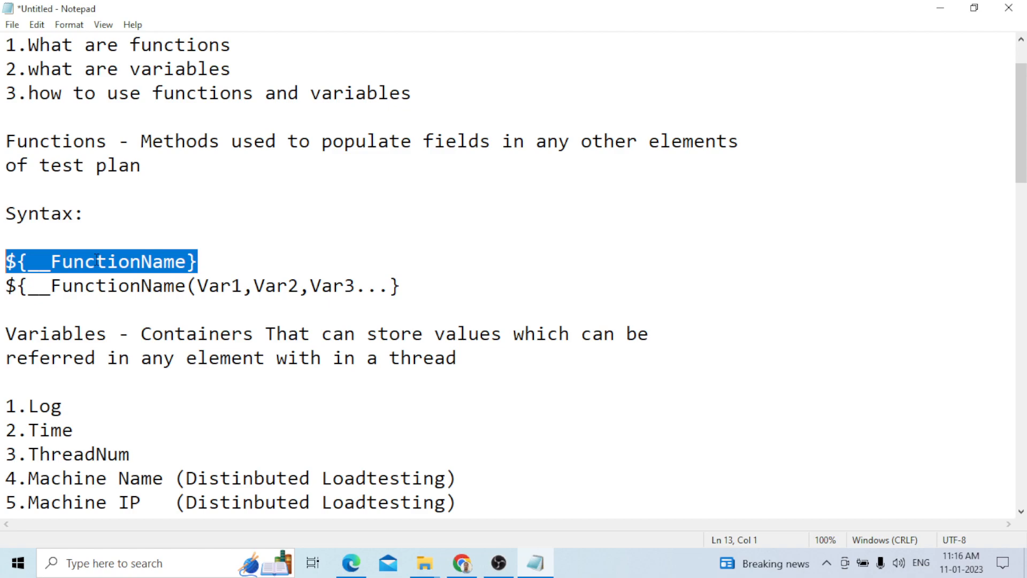
left_click(97, 260)
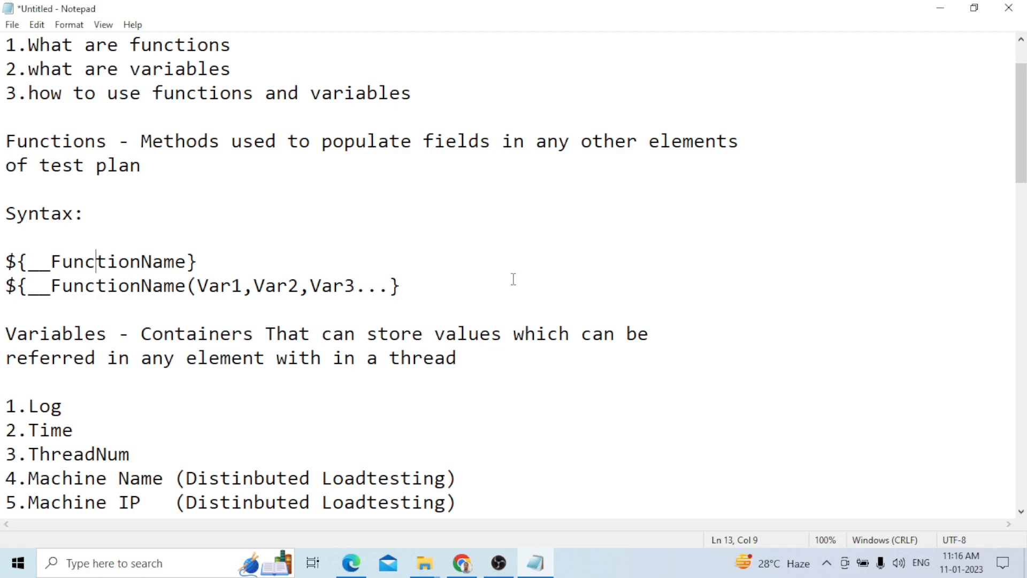
left_click(429, 284)
scroll(429, 284, "down", 1)
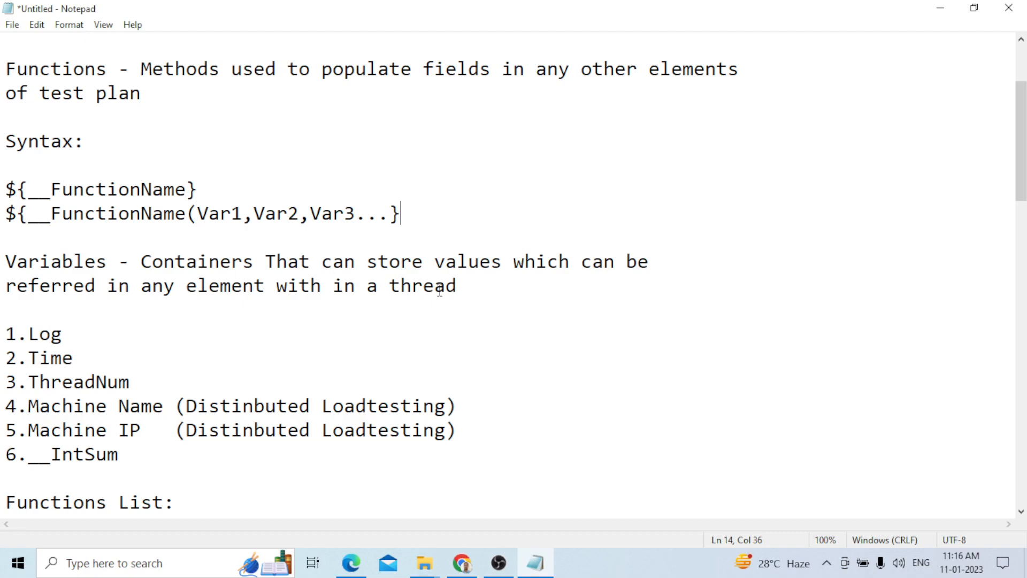
left_click(461, 288)
left_click_drag(453, 289, 144, 262)
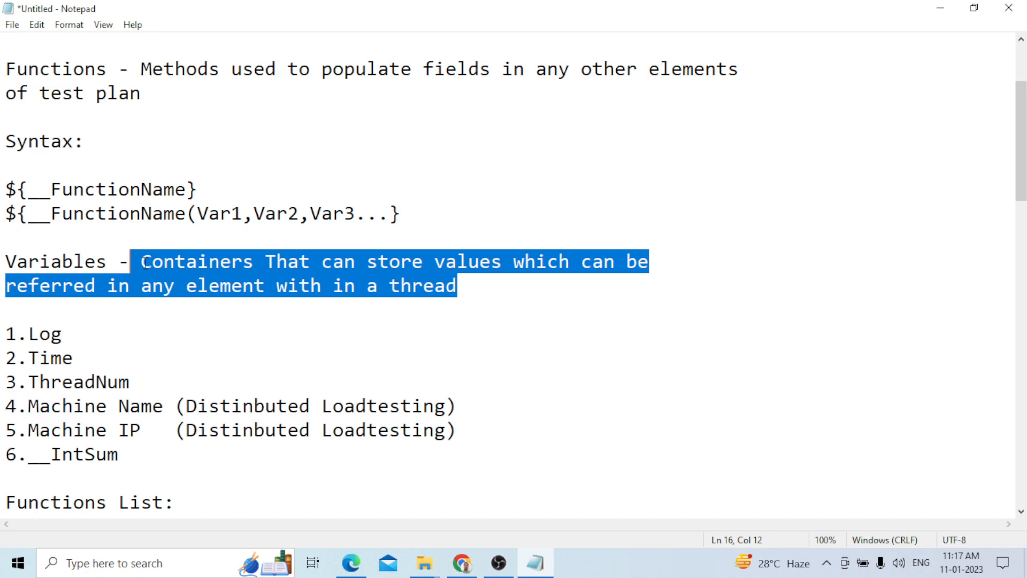
left_click(143, 262)
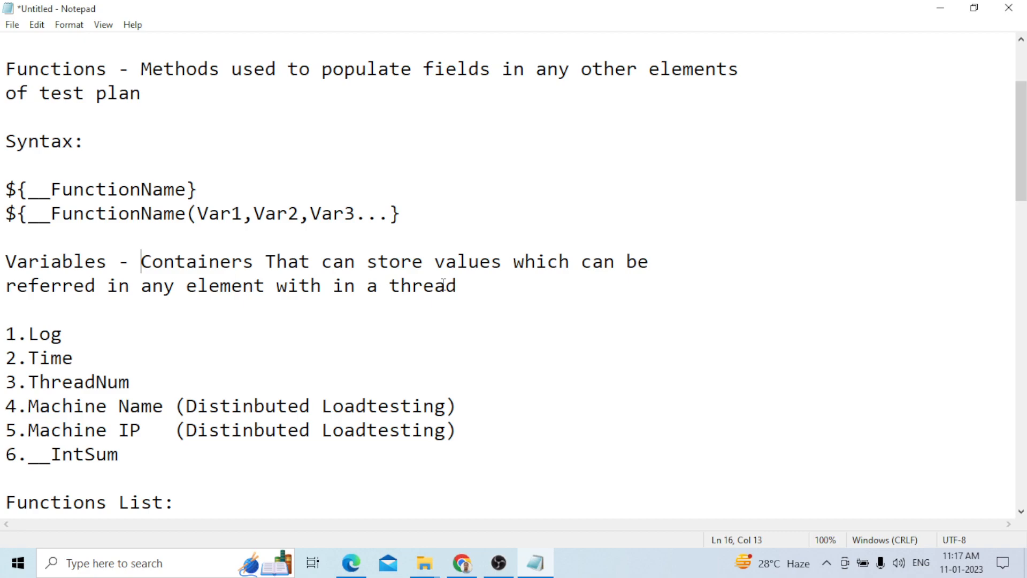
Review the list of built-in variables and scroll through the full functions list in the notes
left_click(348, 338)
scroll(329, 353, "down", 2)
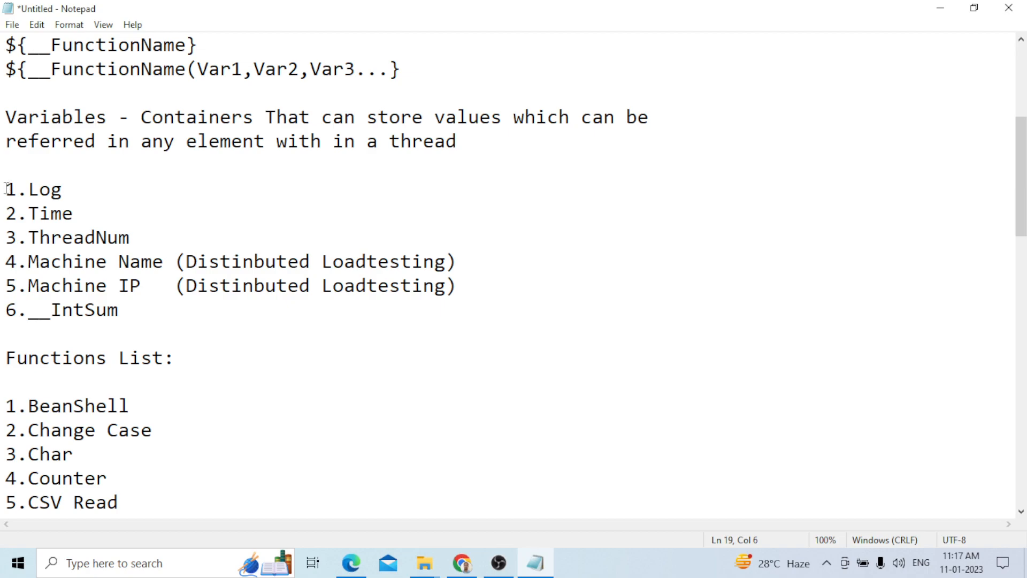
left_click_drag(6, 188, 131, 306)
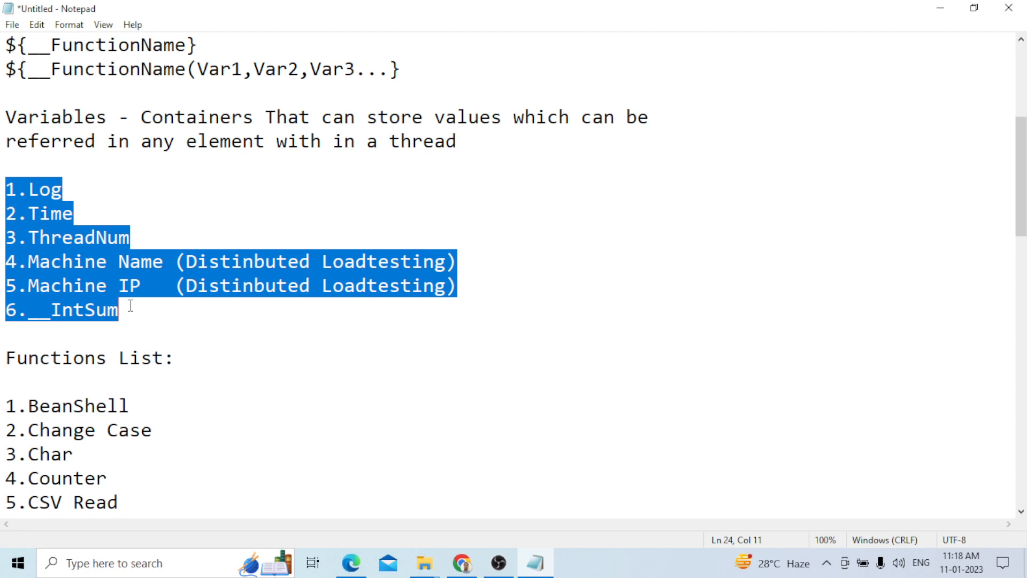
left_click(62, 190)
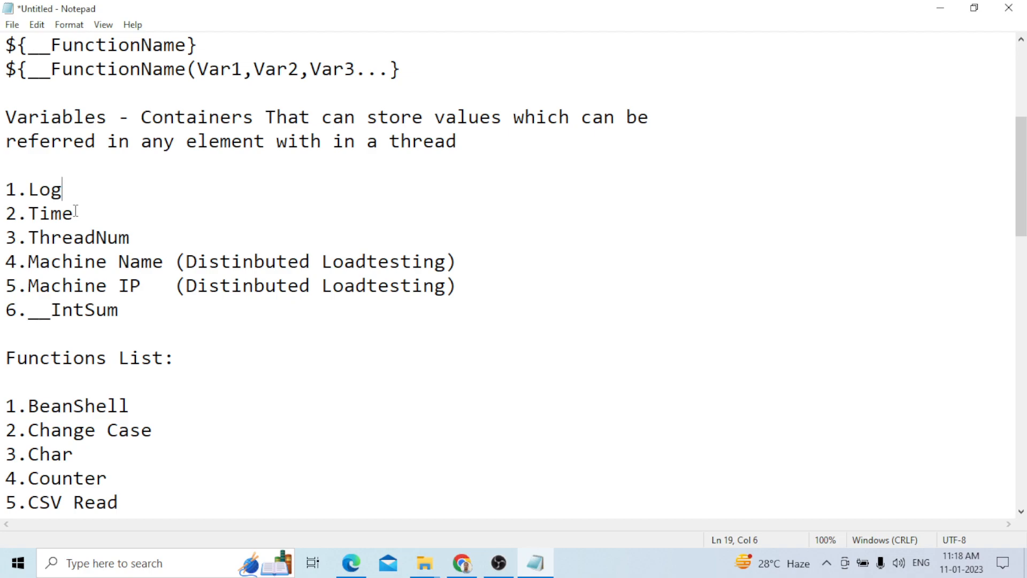
left_click(139, 310)
scroll(229, 311, "down", 3)
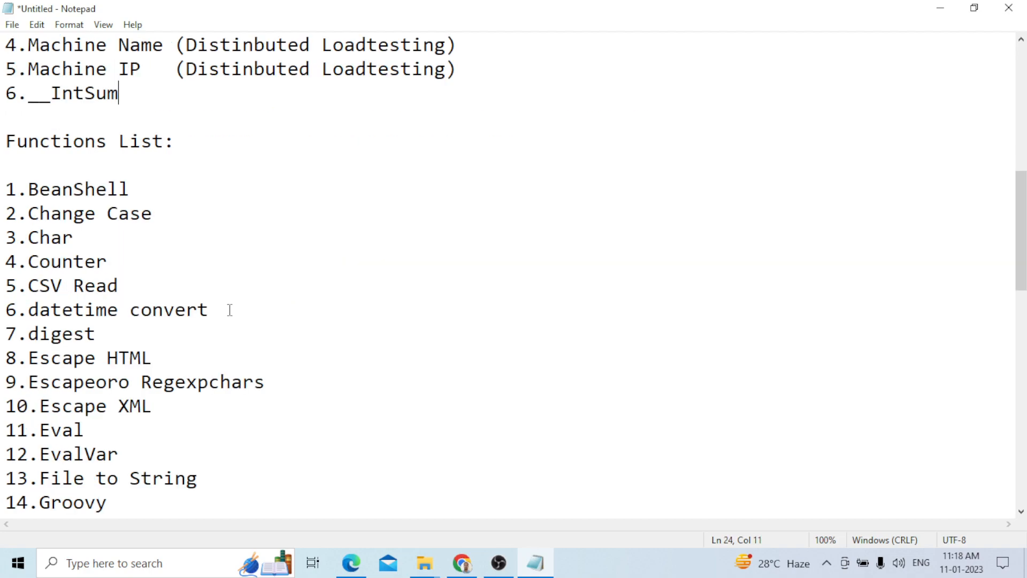
scroll(230, 310, "down", 1)
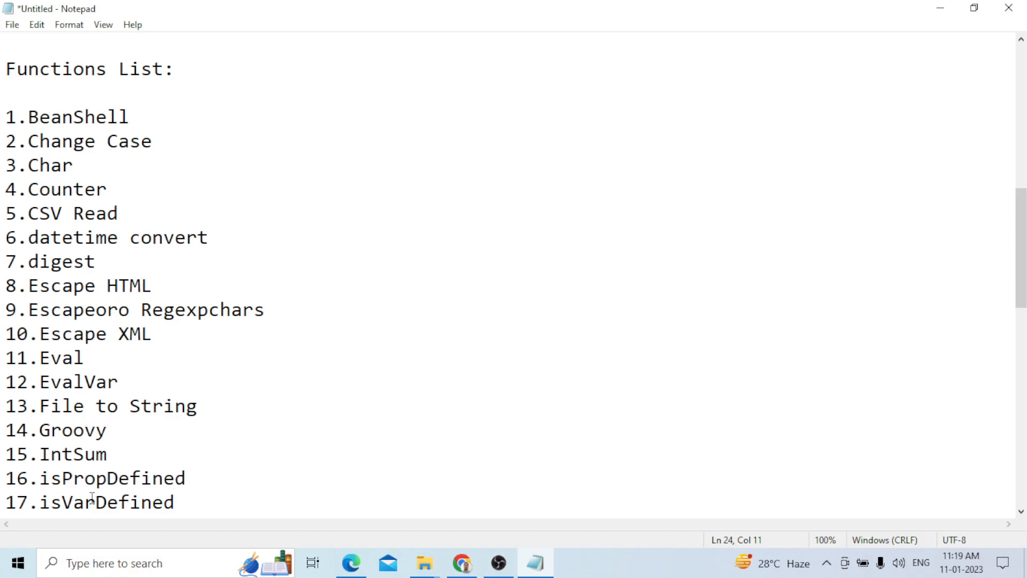
scroll(92, 499, "down", 4)
left_click(318, 405)
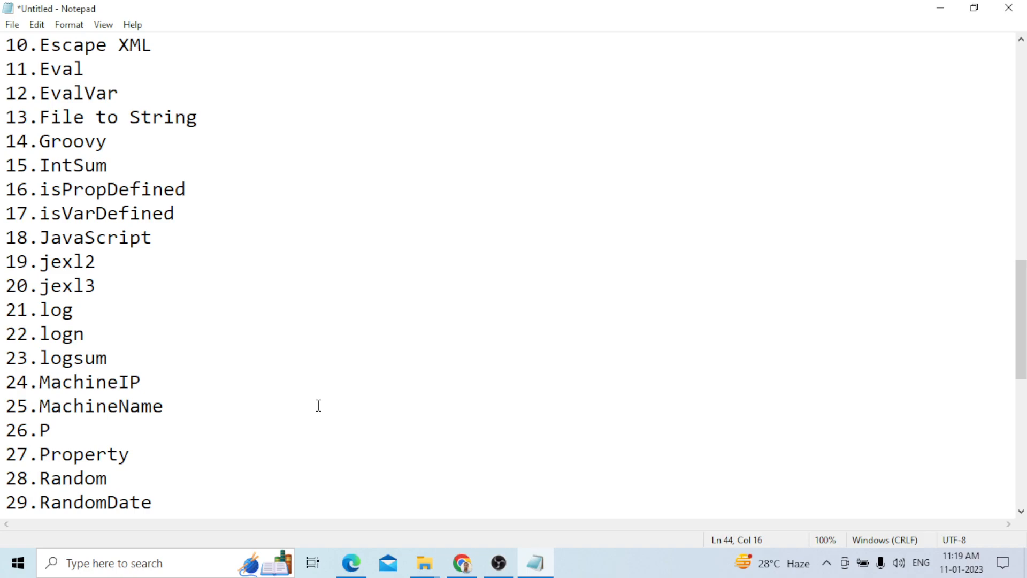
scroll(95, 206, "down", 1)
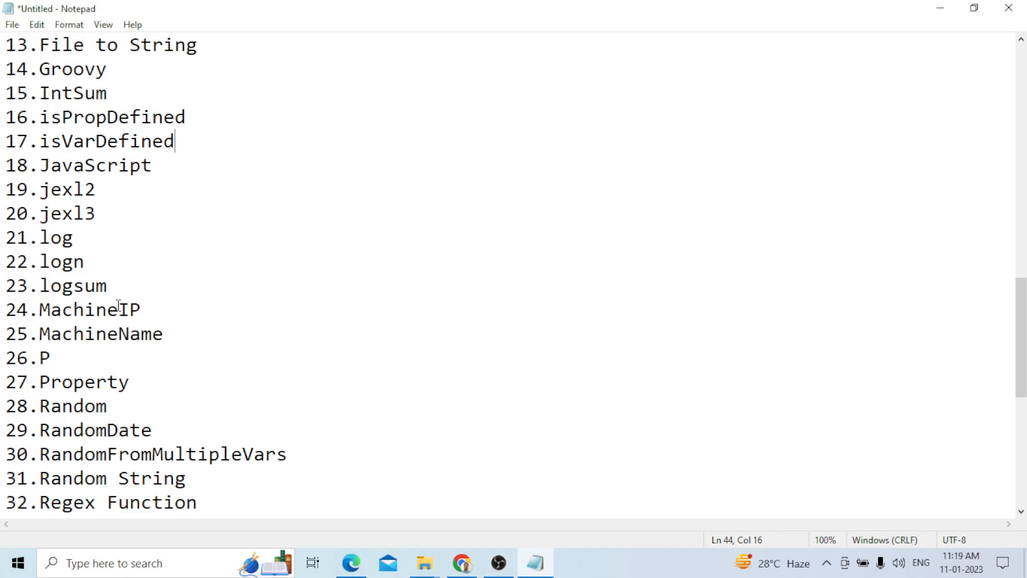
left_click(166, 429)
left_click(202, 503)
left_click_drag(1016, 302, 1016, 358)
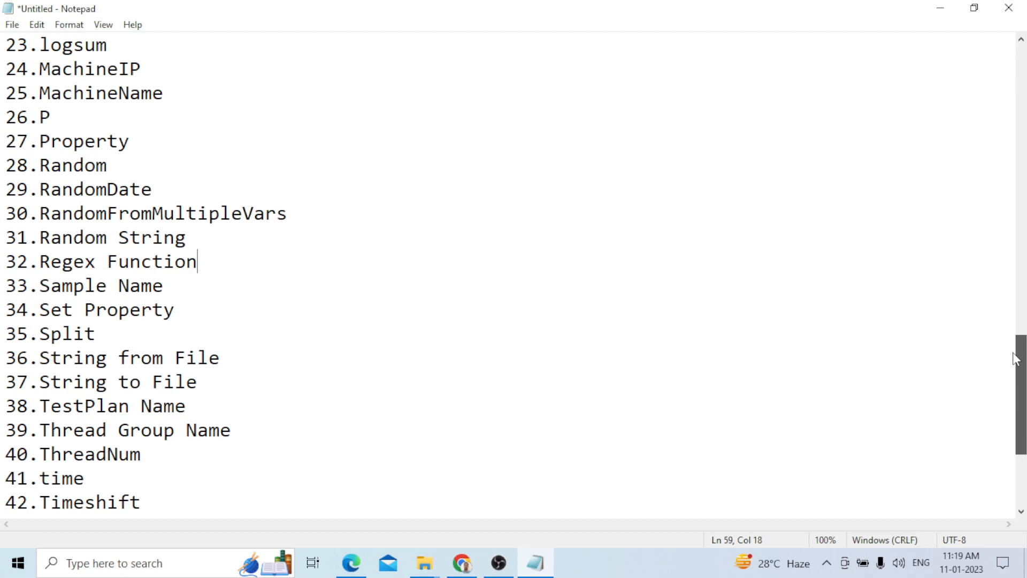
left_click_drag(1017, 359, 1016, 399)
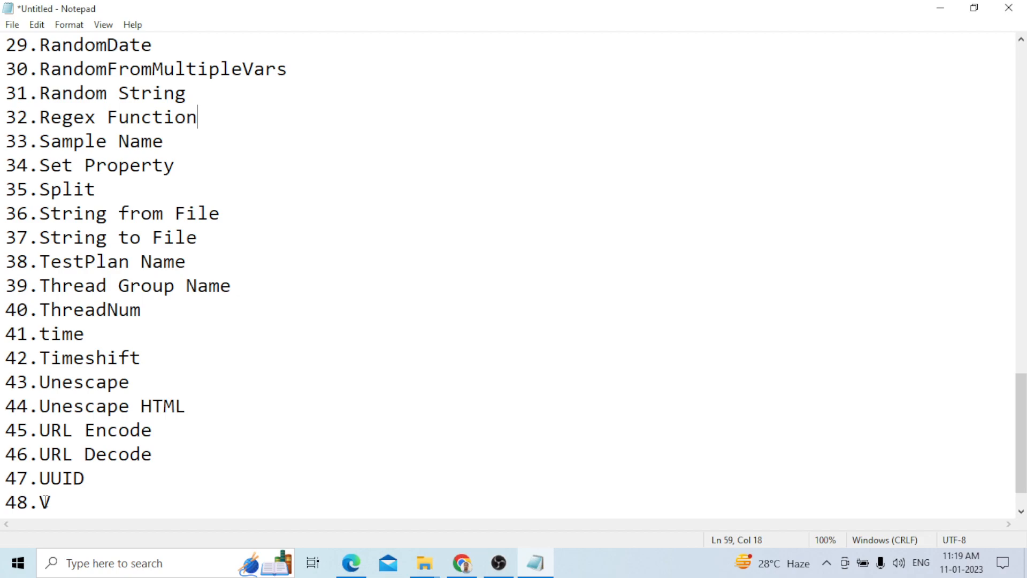
scroll(835, 322, "down", 1)
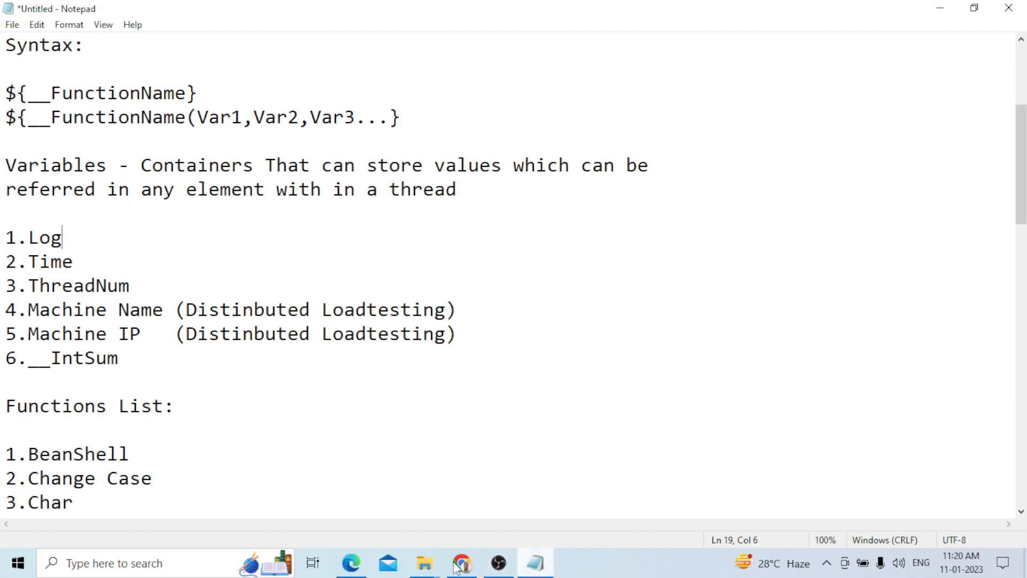
Switch to the JMeter bin folder window, launch JMeter and preview the Function Helper dialog
left_click(431, 567)
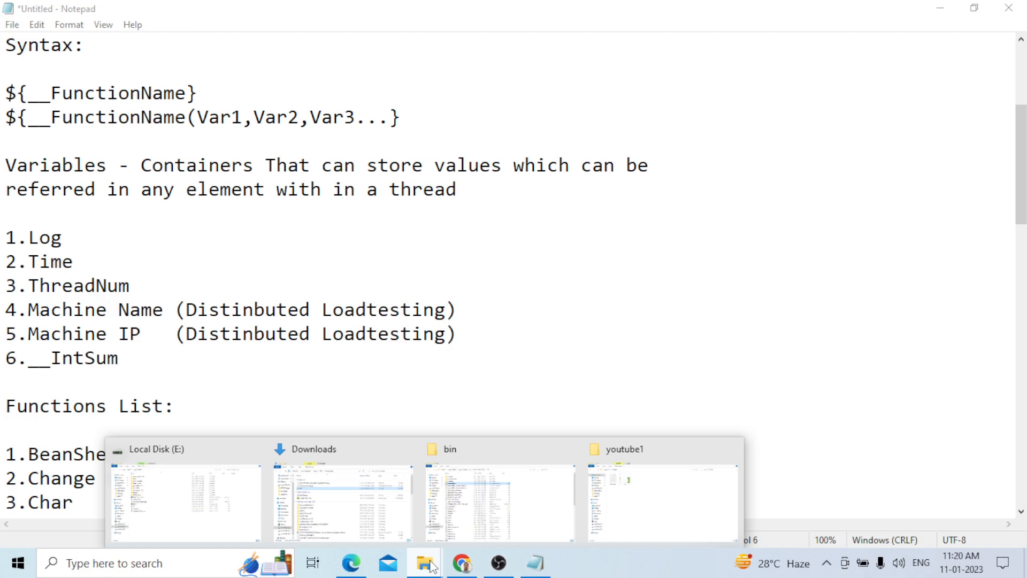
left_click(500, 497)
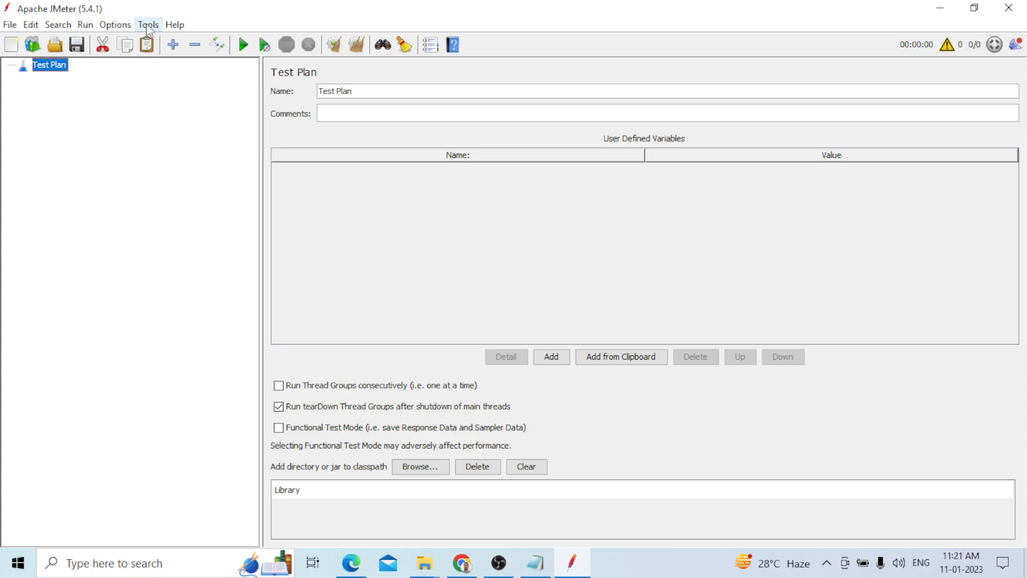
left_click(433, 49)
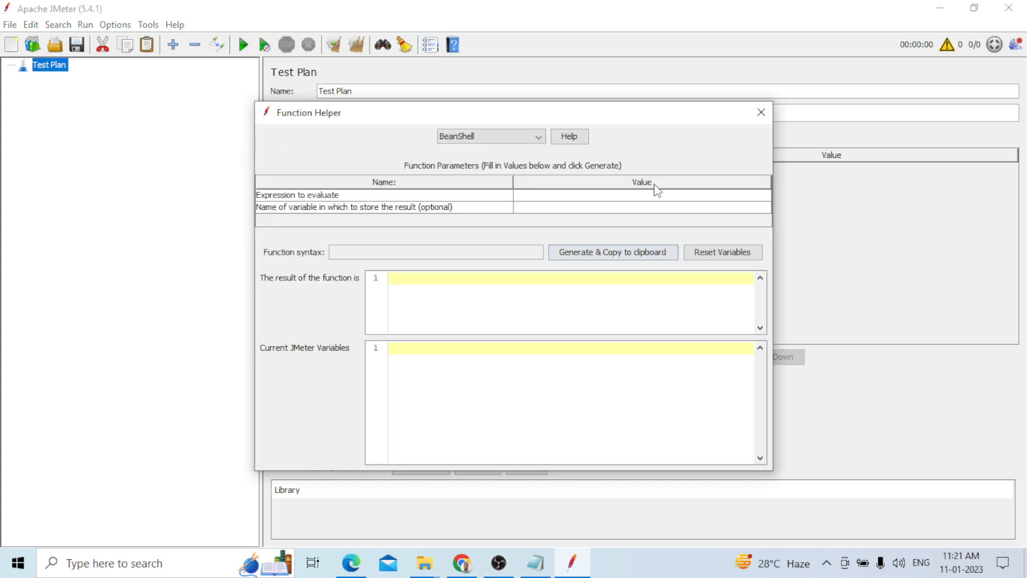
left_click(761, 112)
Add a Thread Group under the Test Plan and save the plan as JMeter_Functions.jmx
right_click(54, 65)
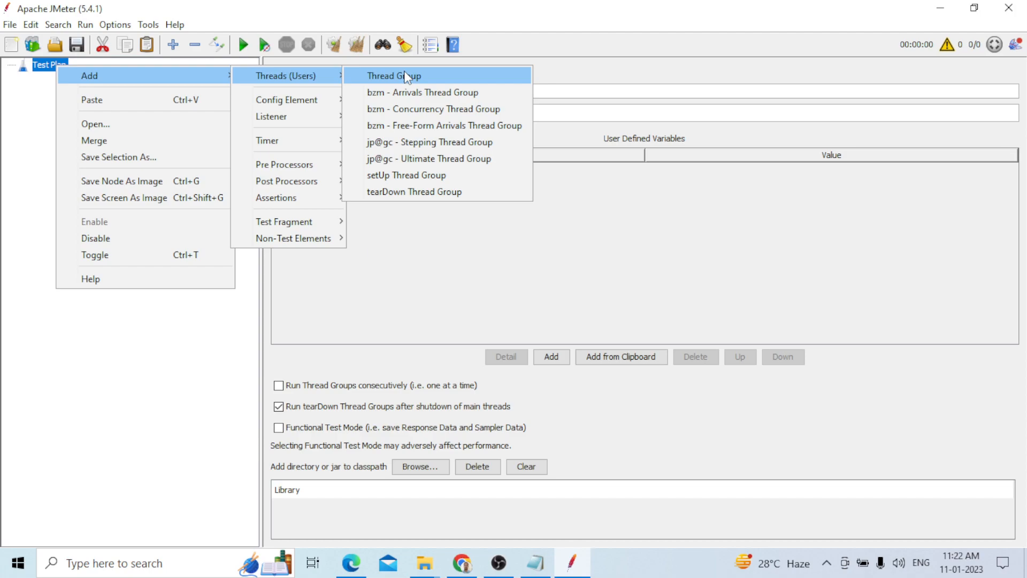
left_click(407, 77)
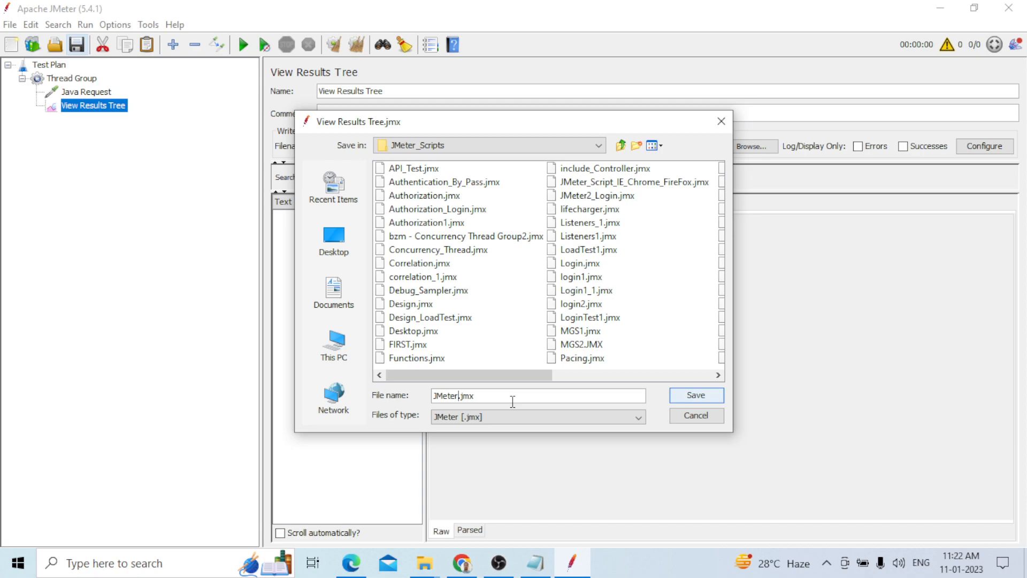
type("_Functions")
key("Return")
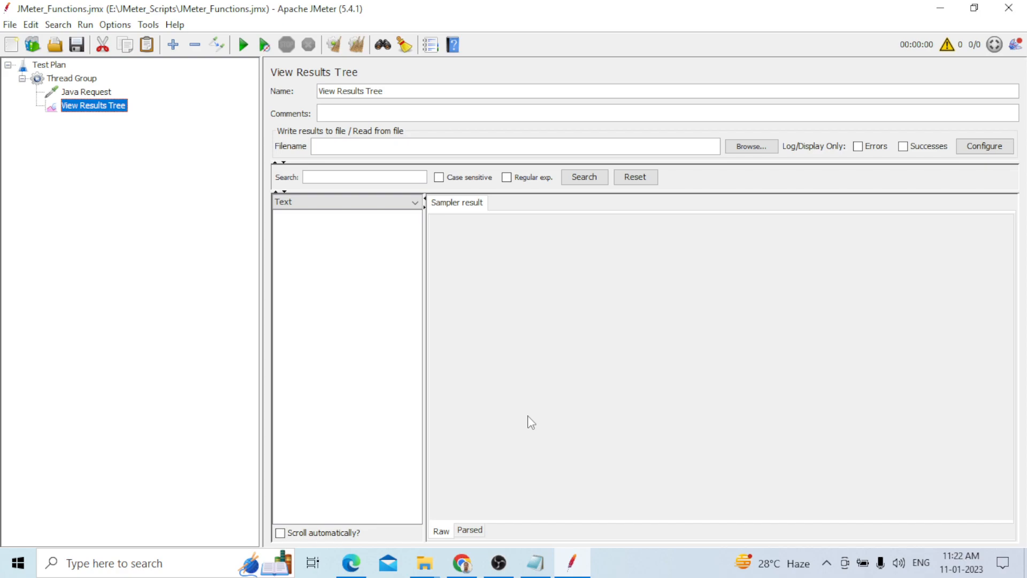
In the Function Helper's log function, enter Request is Success as the string to log and generate the syntax
key("alt+Tab")
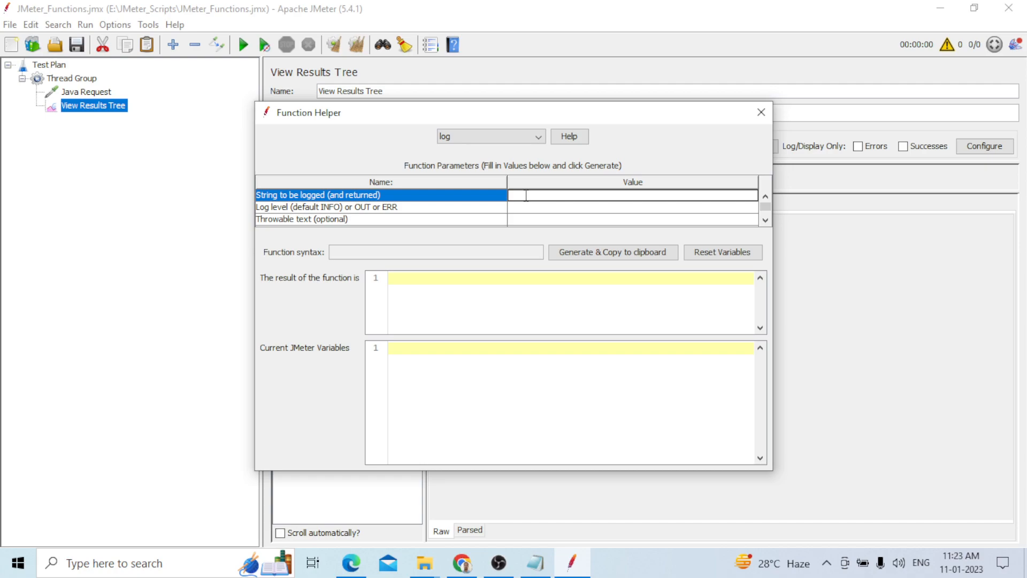
type("Request is S")
type("uccess")
key("Return")
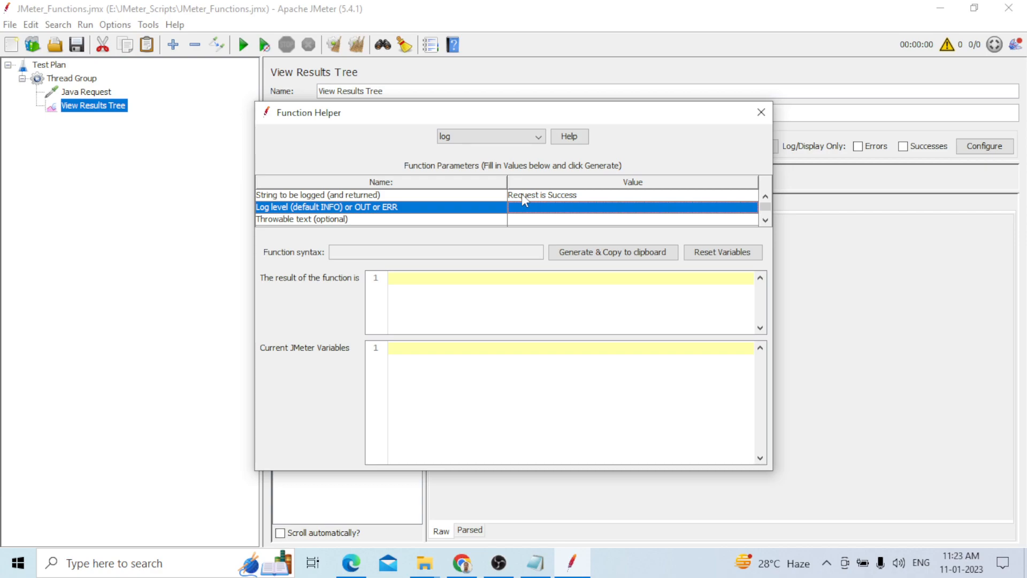
left_click(612, 252)
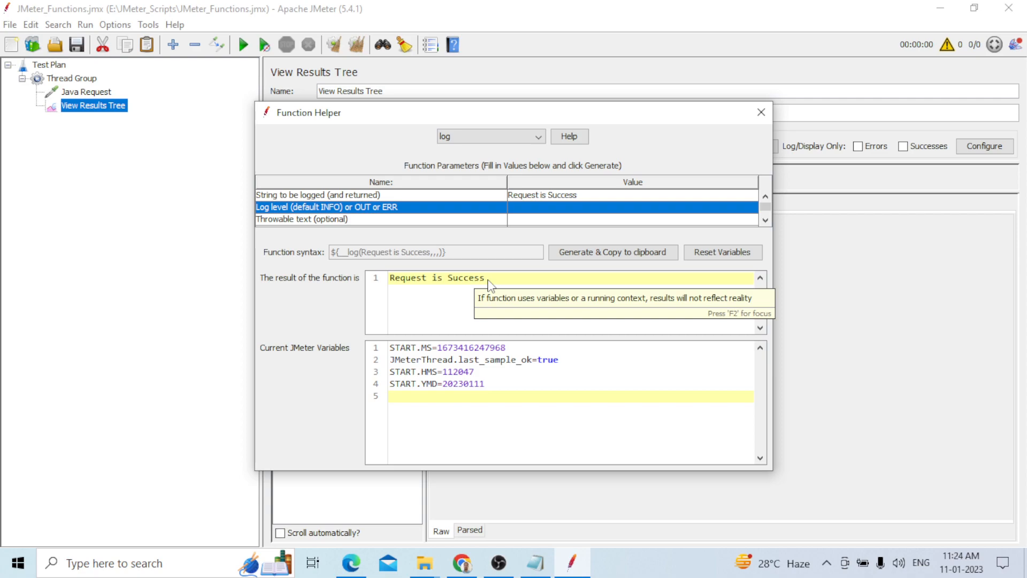
key("Escape")
Enter dd-mm-yyyy hh-mm-ss as the time function's format string and generate its syntax
left_click(87, 94)
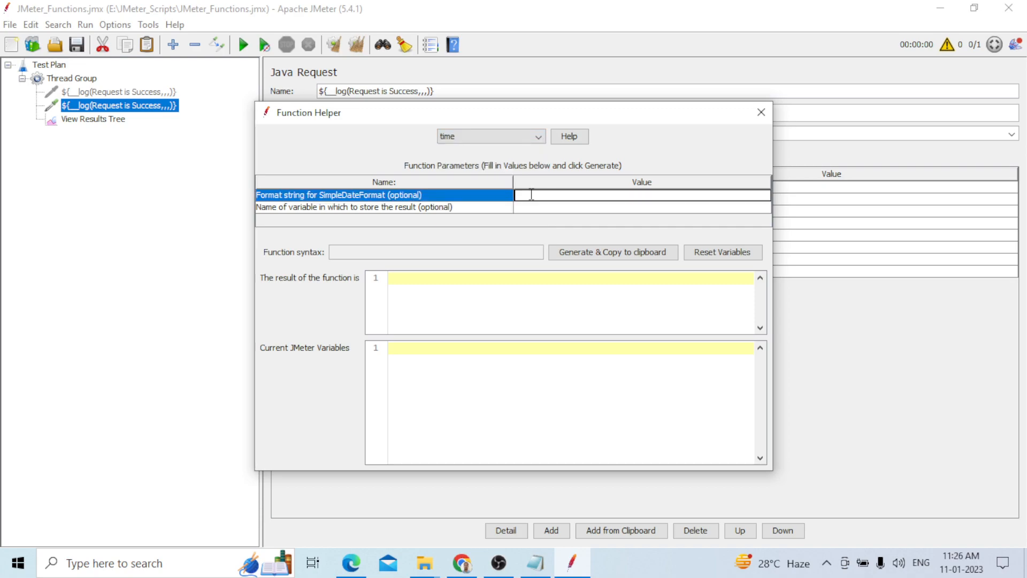
type("dd-")
type("mm-yyyy")
left_click(94, 119)
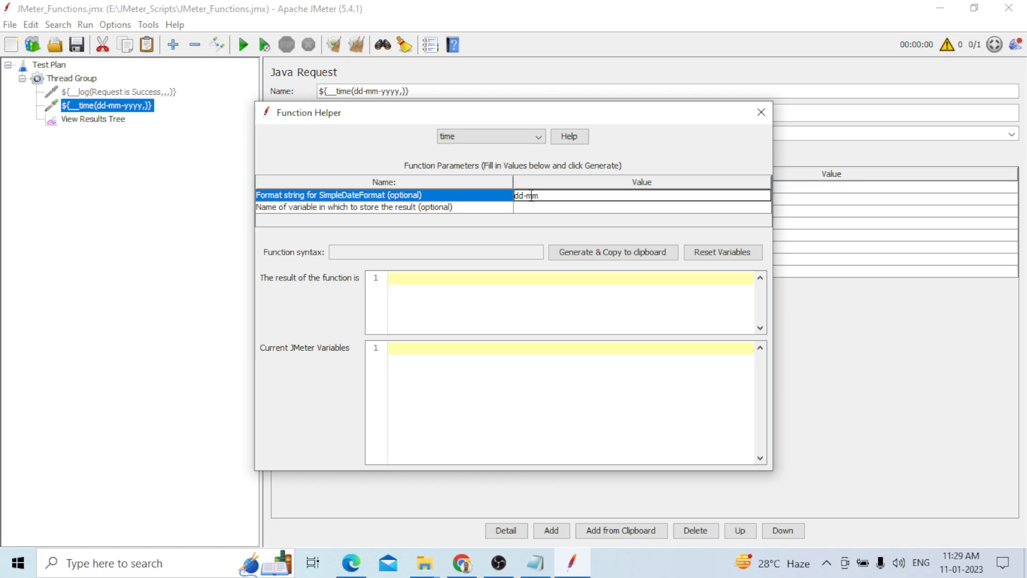
type("-yyyy hh-mm-ss")
left_click(612, 252)
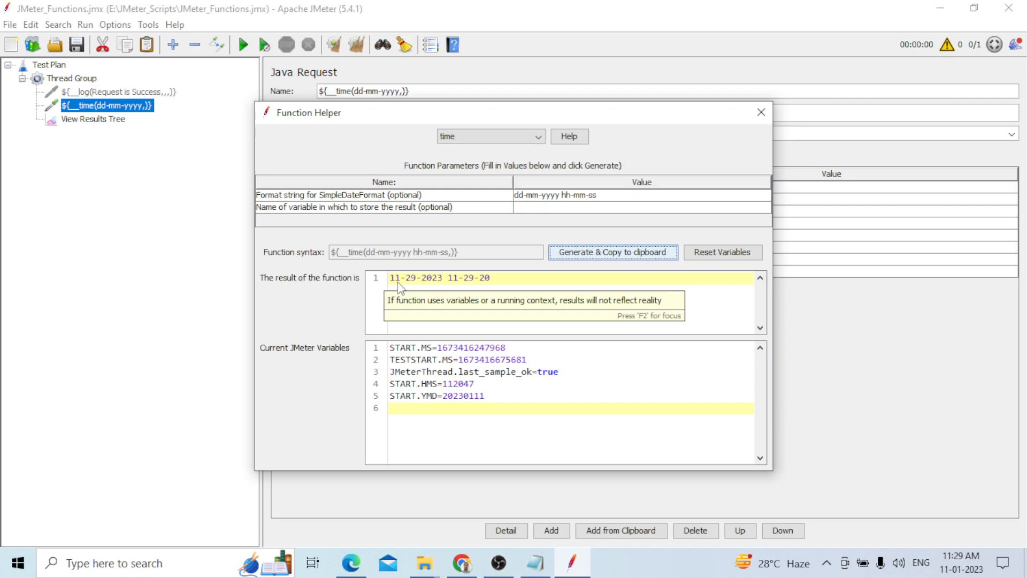
Review the time function's result in the Function Helper and its sampler output in View Results Tree
left_click(399, 283)
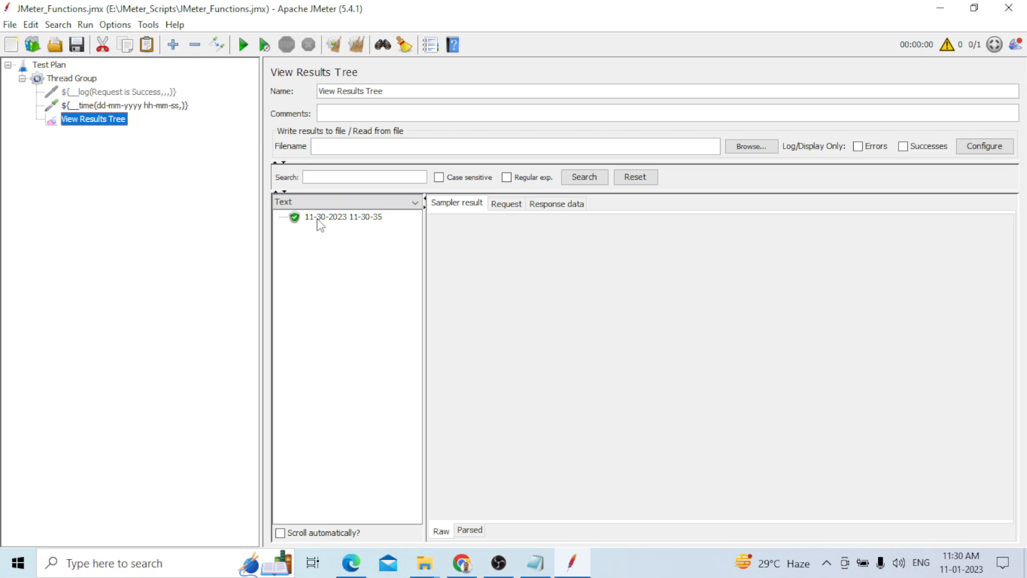
left_click(319, 218)
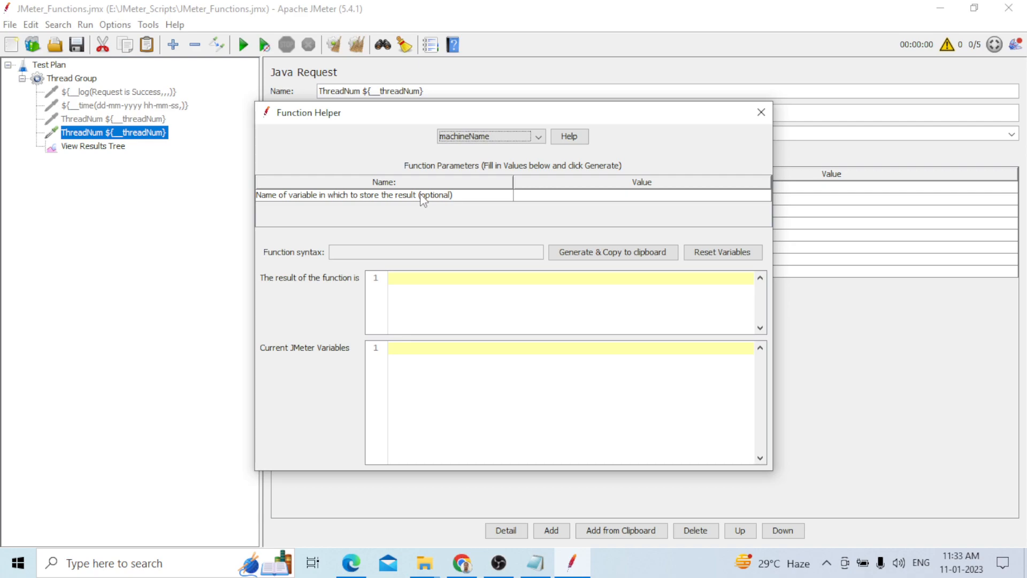
Generate the __machineName and __machineIP function syntax in the Function Helper and use each as a Java Request sampler's name
left_click(612, 252)
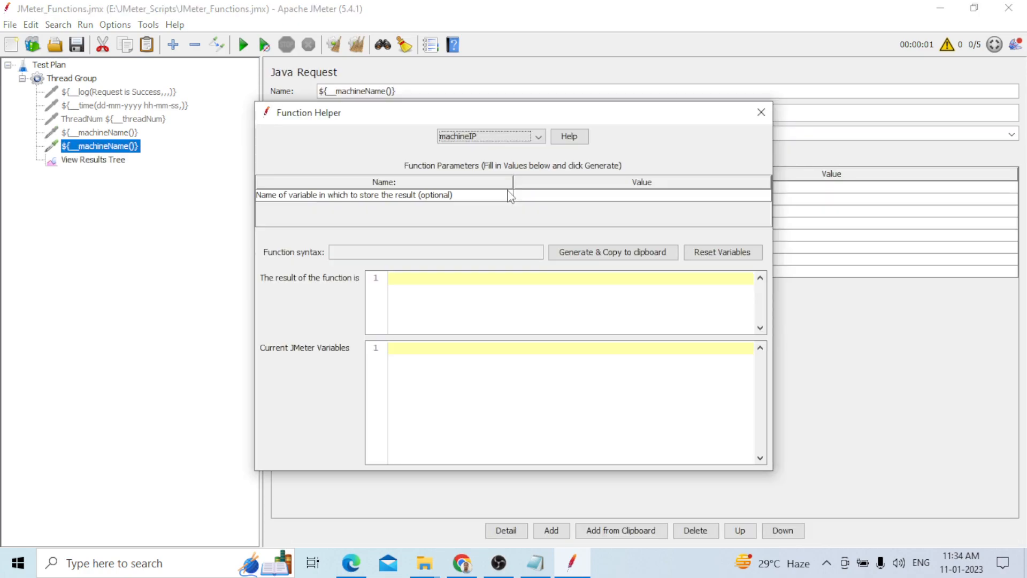
left_click(601, 256)
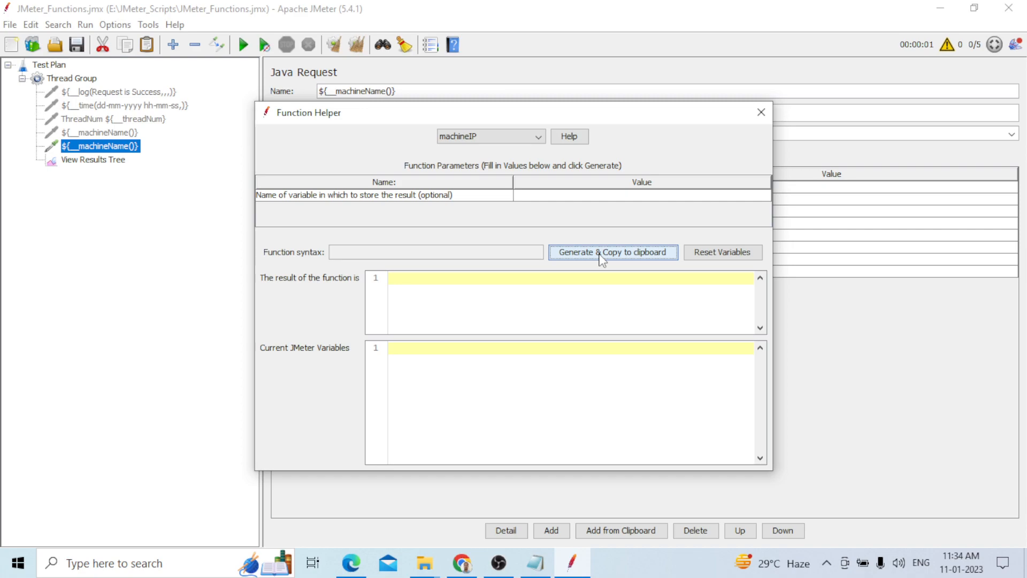
left_click(423, 92)
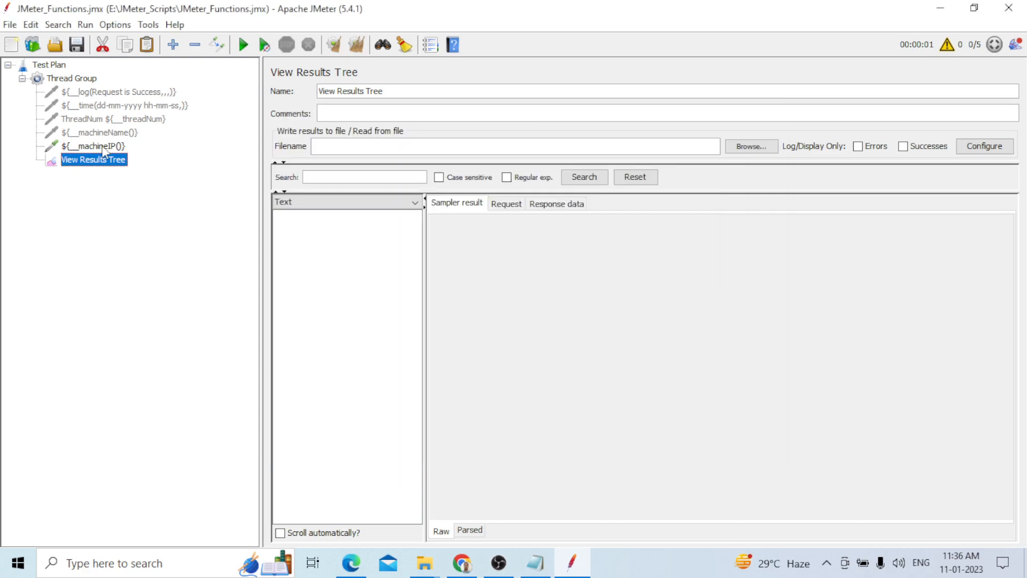
left_click(103, 150)
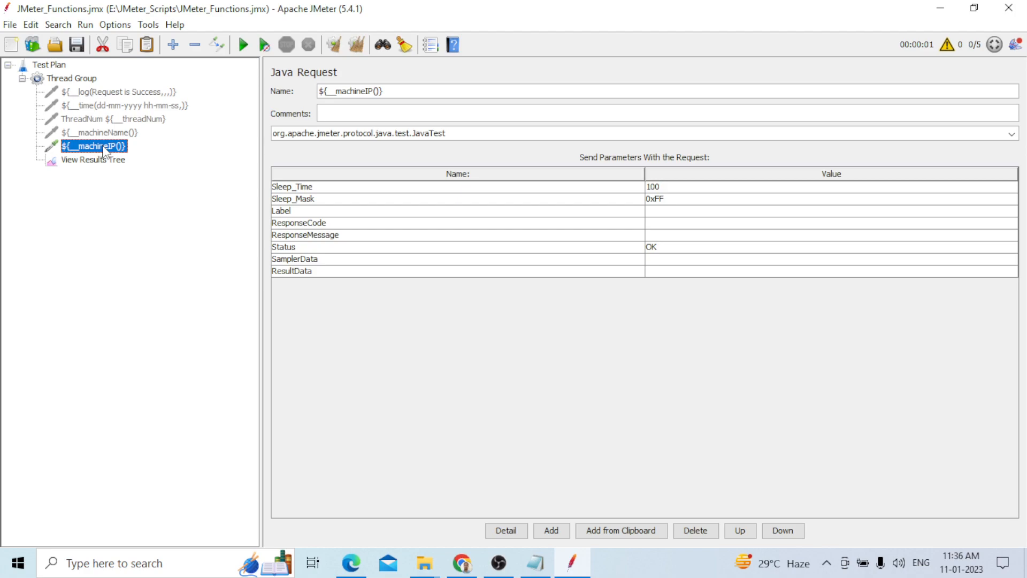
Consult the notes and run the test plan with the ${__intSum(10,10,result)} sampler, viewing its output in View Results Tree
key("alt+Tab")
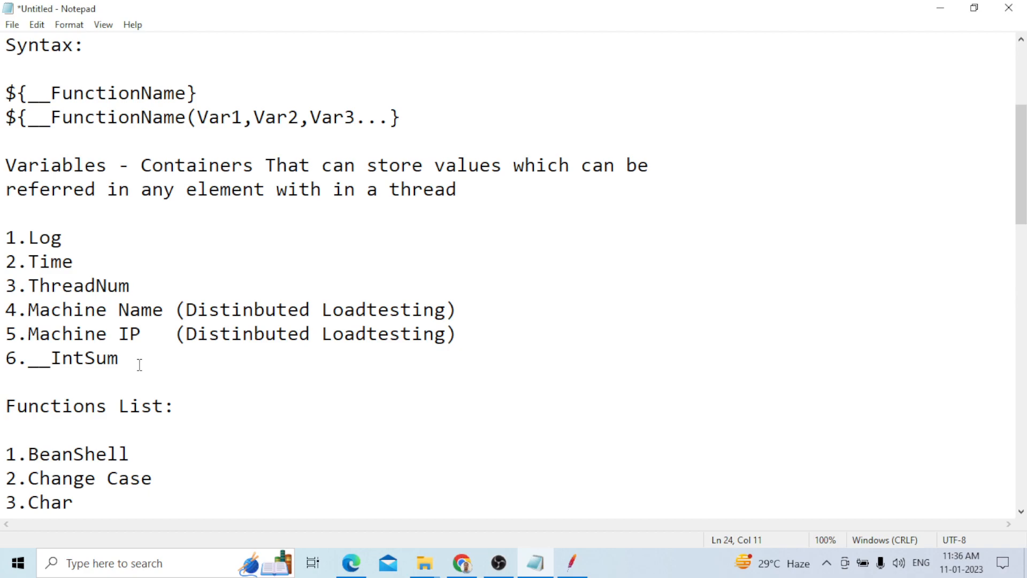
key("alt+Tab")
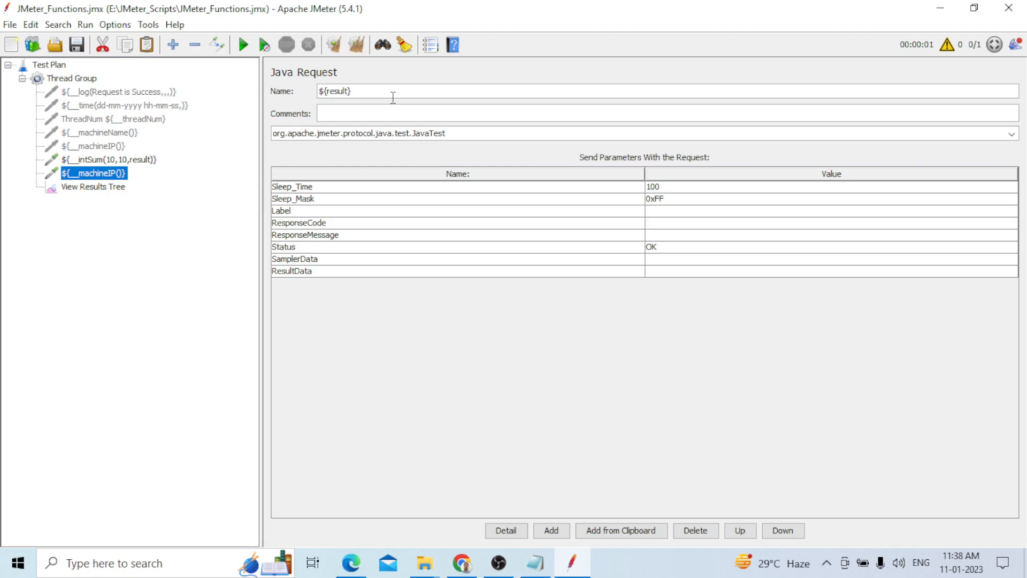
left_click(92, 186)
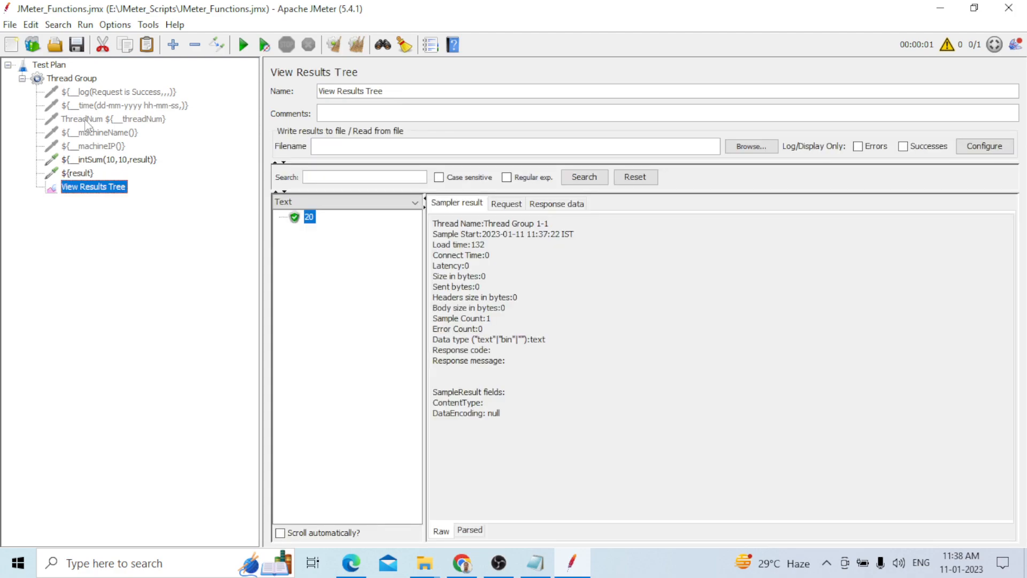
left_click(243, 46)
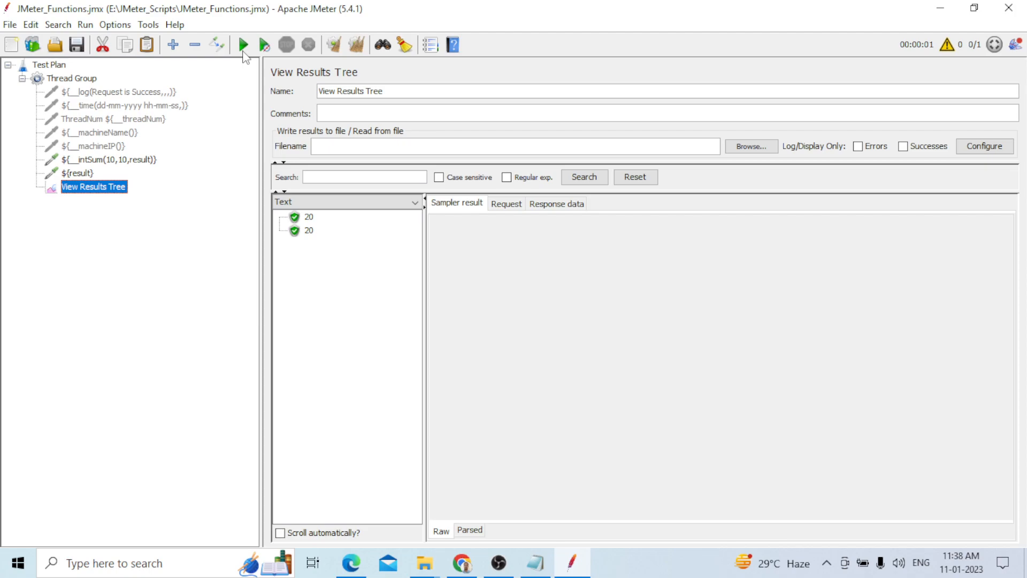
Add a Java Request named ${__intSum(2,${result})} and rerun the test to view its sum in View Results Tree
key("Up")
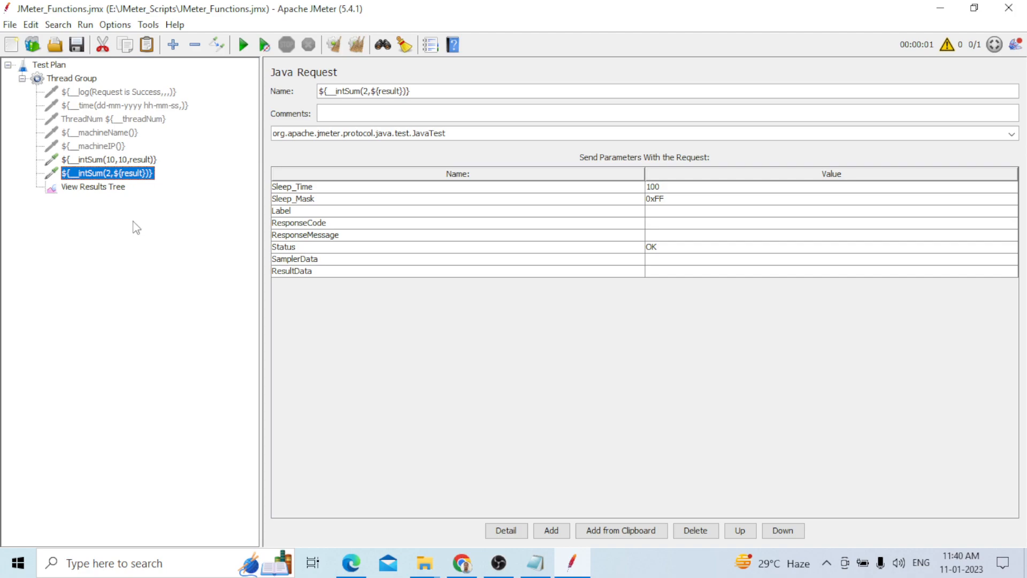
key("Down")
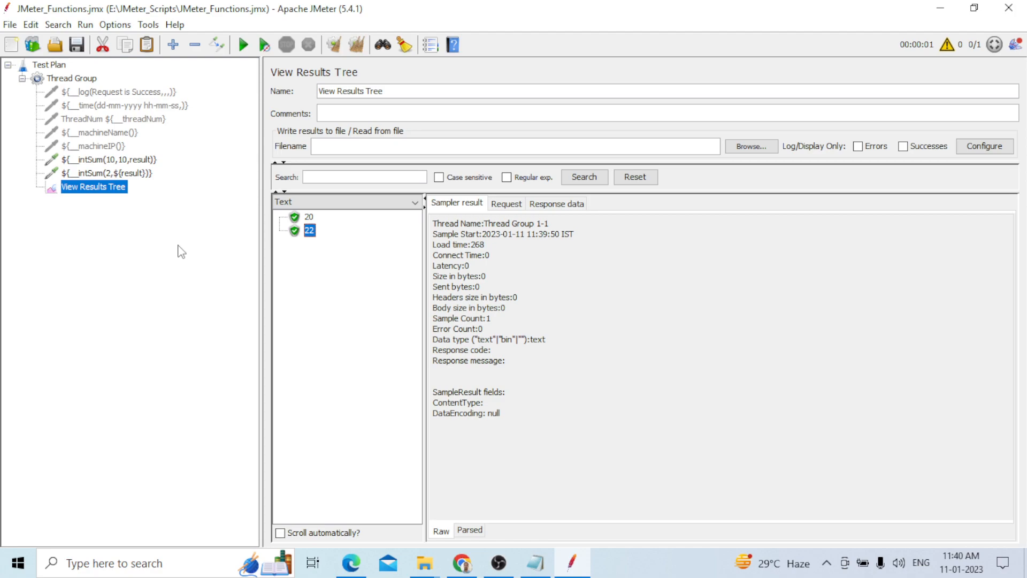
Return to JMeter and open the Function Helper with the BeanShell function selected
key("alt+Tab")
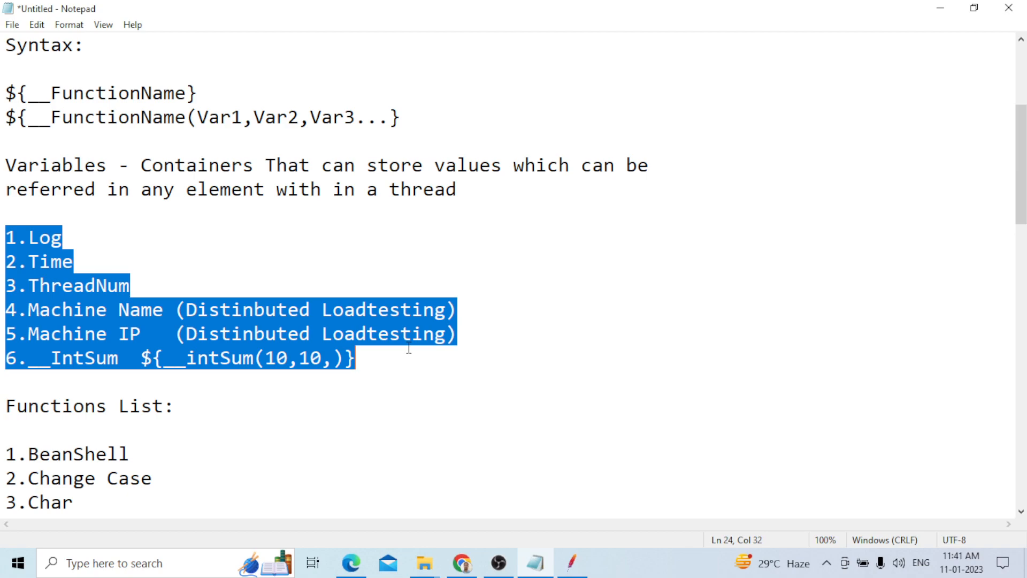
key("alt+Tab")
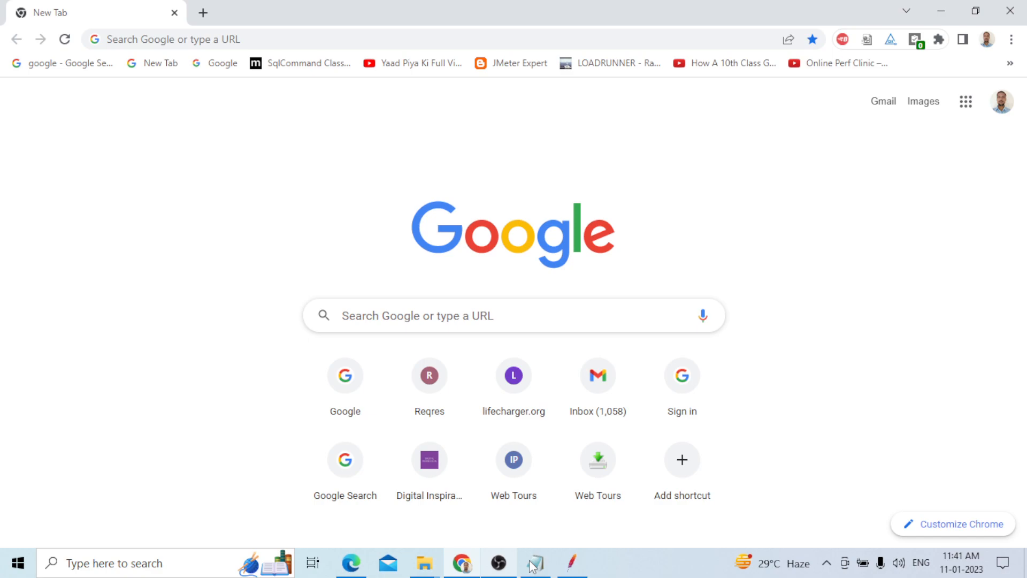
left_click(572, 563)
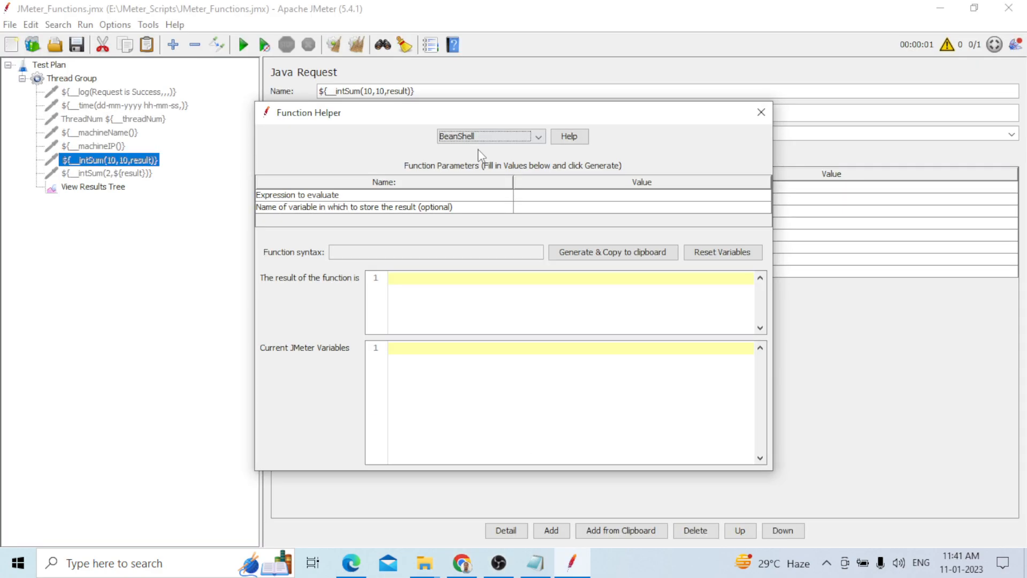
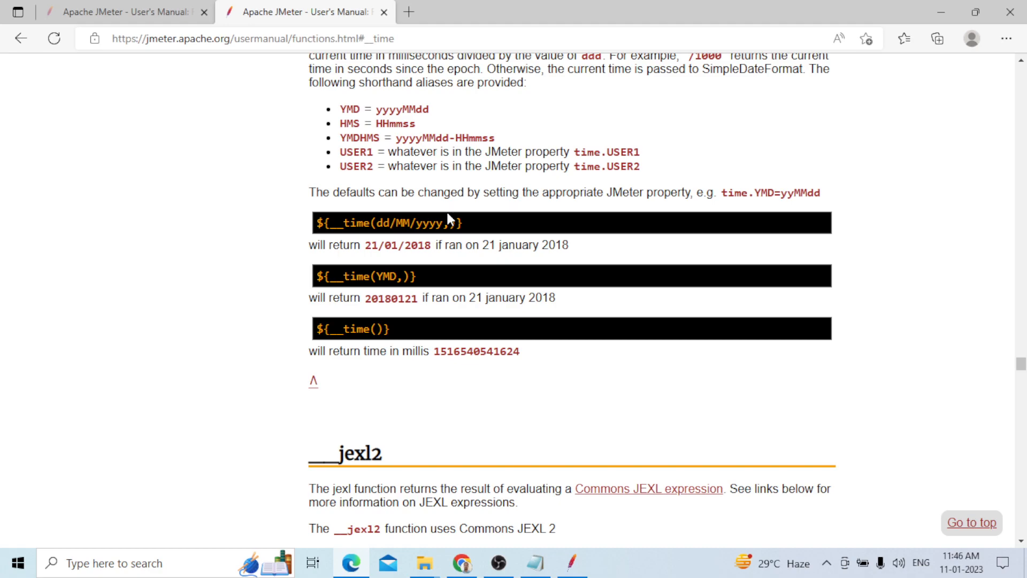
Enter the time format dd-mm-yyyy hh-mm-ss in the Function Helper and generate the __time function syntax
key("alt+Tab")
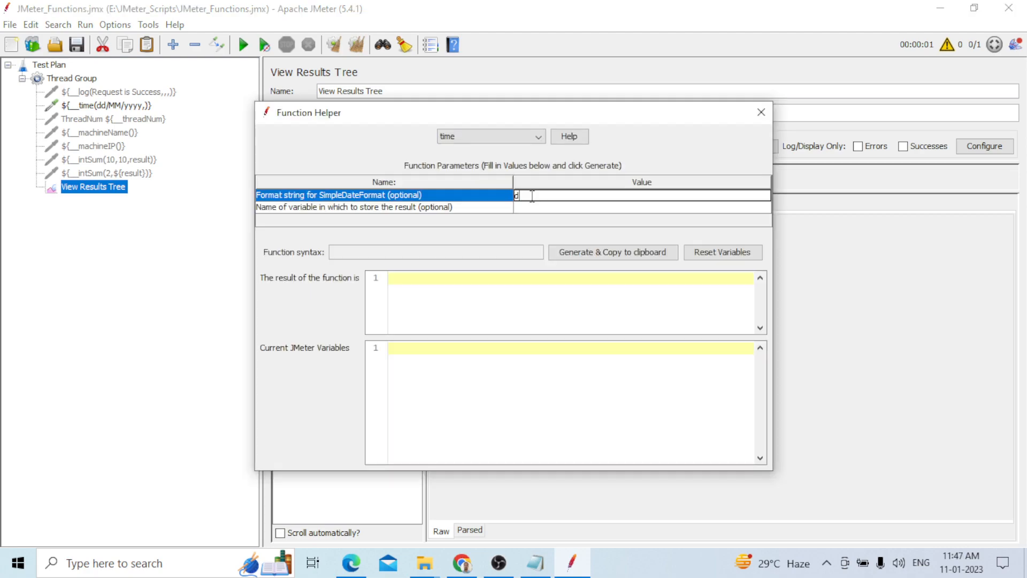
type("d-mm-yyyy hh-mm-ss")
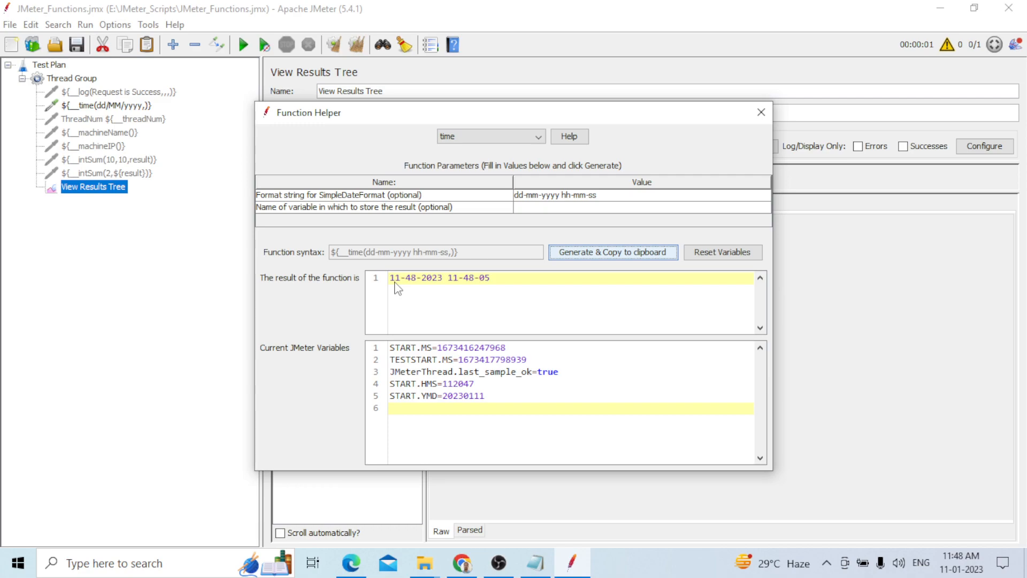
left_click(347, 219)
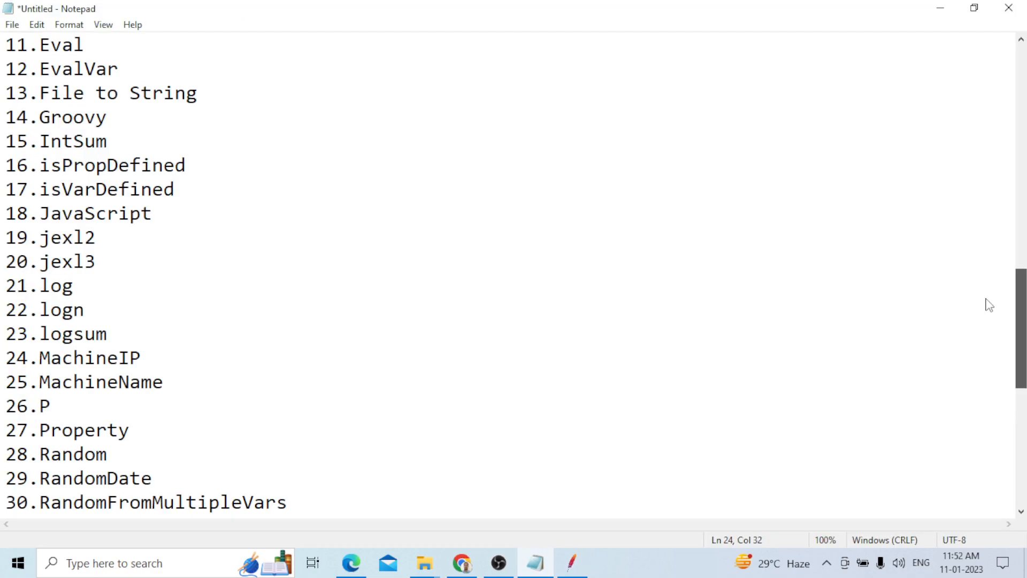
Review the notes on functions, variables and the __time format patterns
left_click_drag(989, 305, 971, 153)
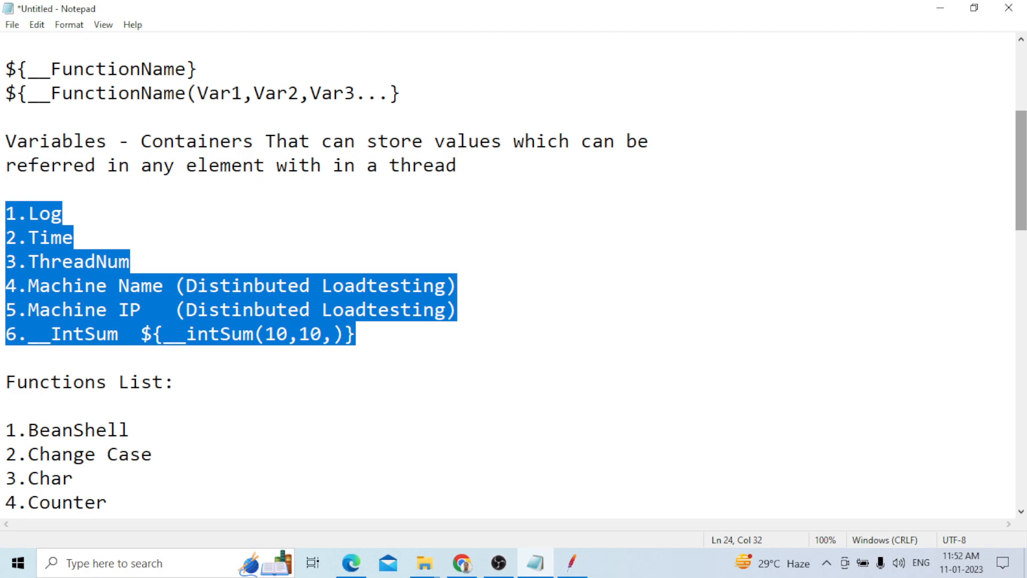
scroll(163, 94, "up", 4)
left_click(163, 95)
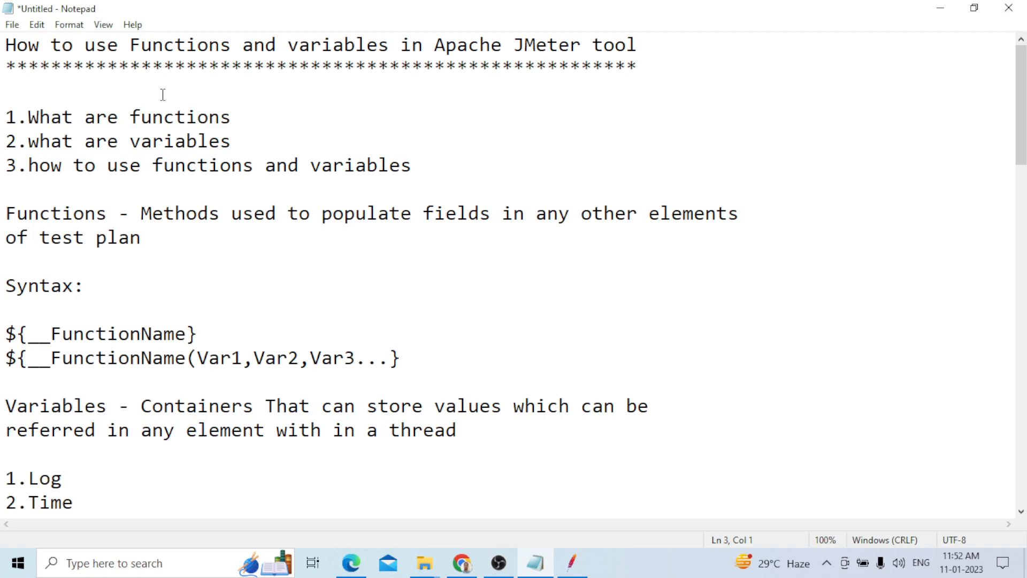
key("alt+Tab")
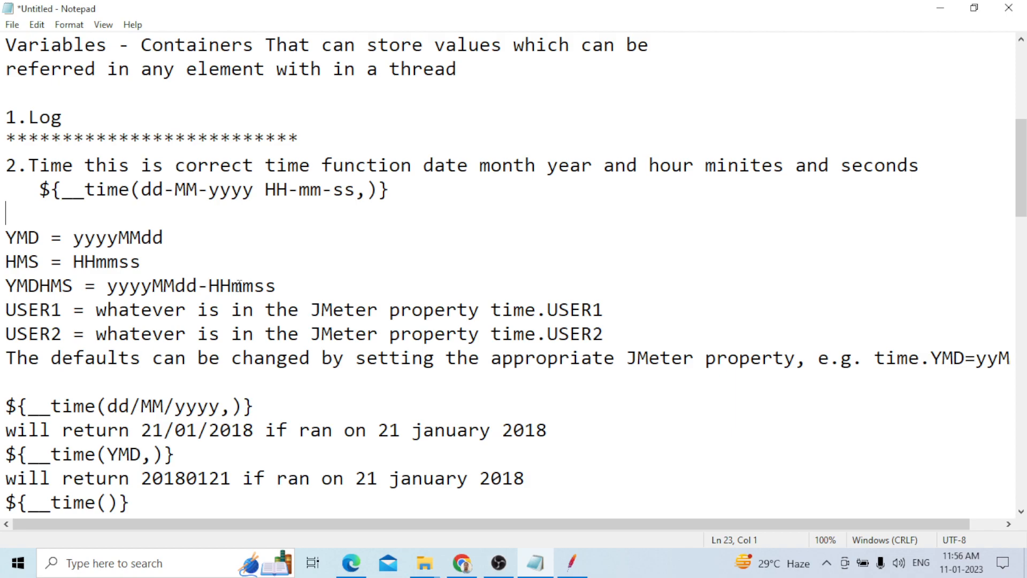
scroll(239, 285, "down", 1)
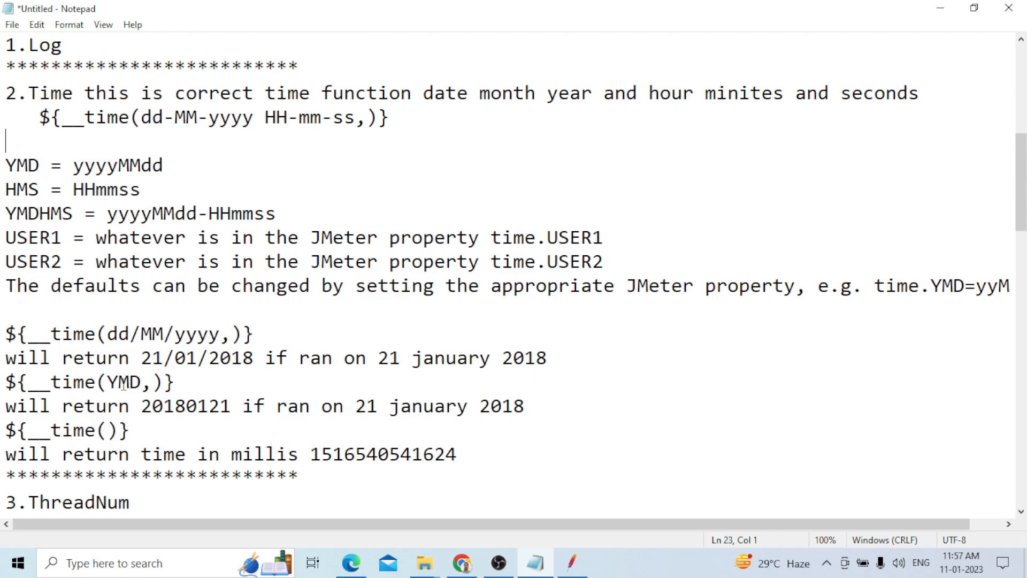
Scroll through the full functions list in the notes and return to the top
key("alt+Tab")
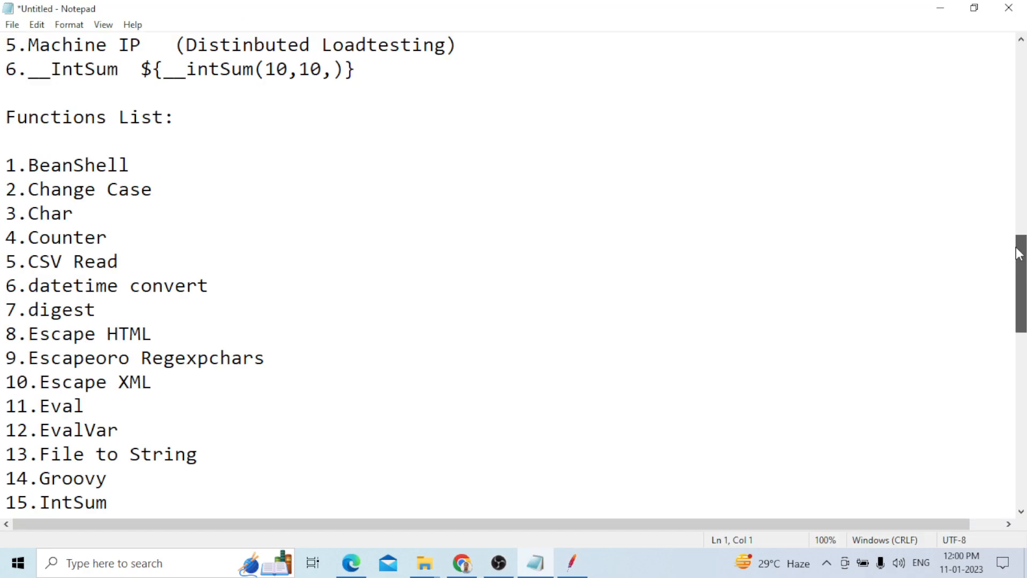
left_click_drag(1018, 254, 1022, 294)
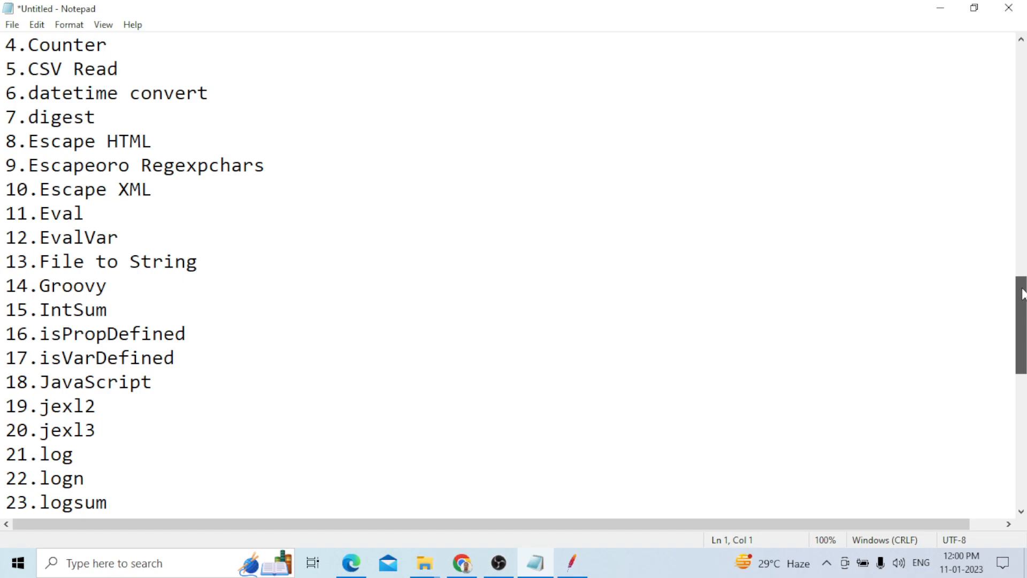
left_click_drag(1023, 294, 1022, 424)
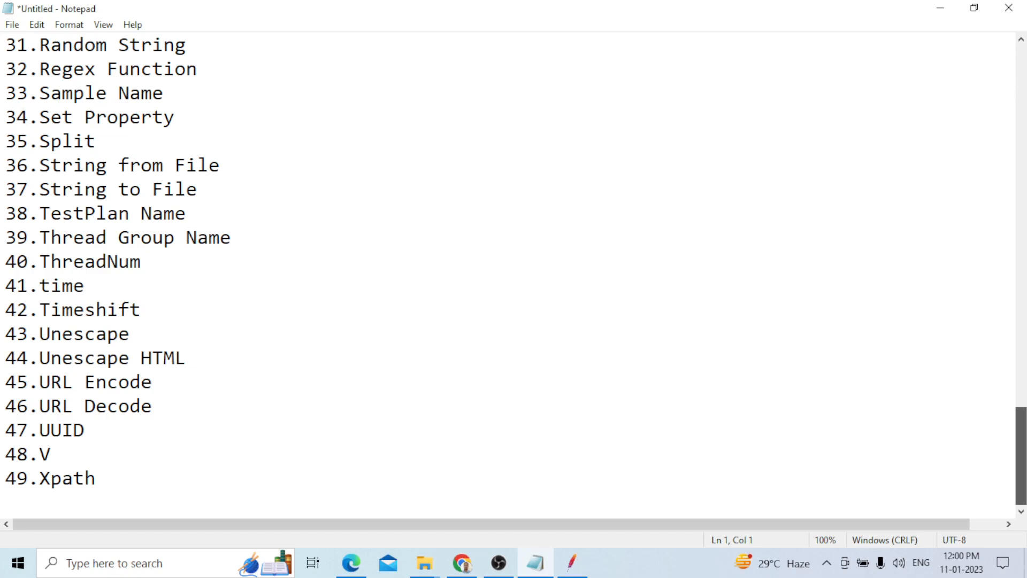
left_click_drag(1023, 455, 1010, 45)
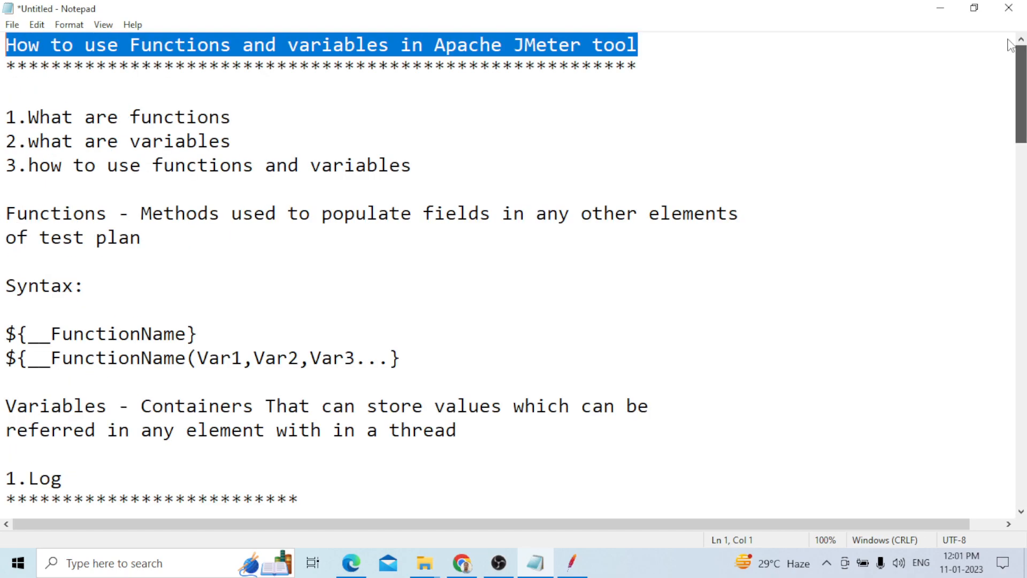